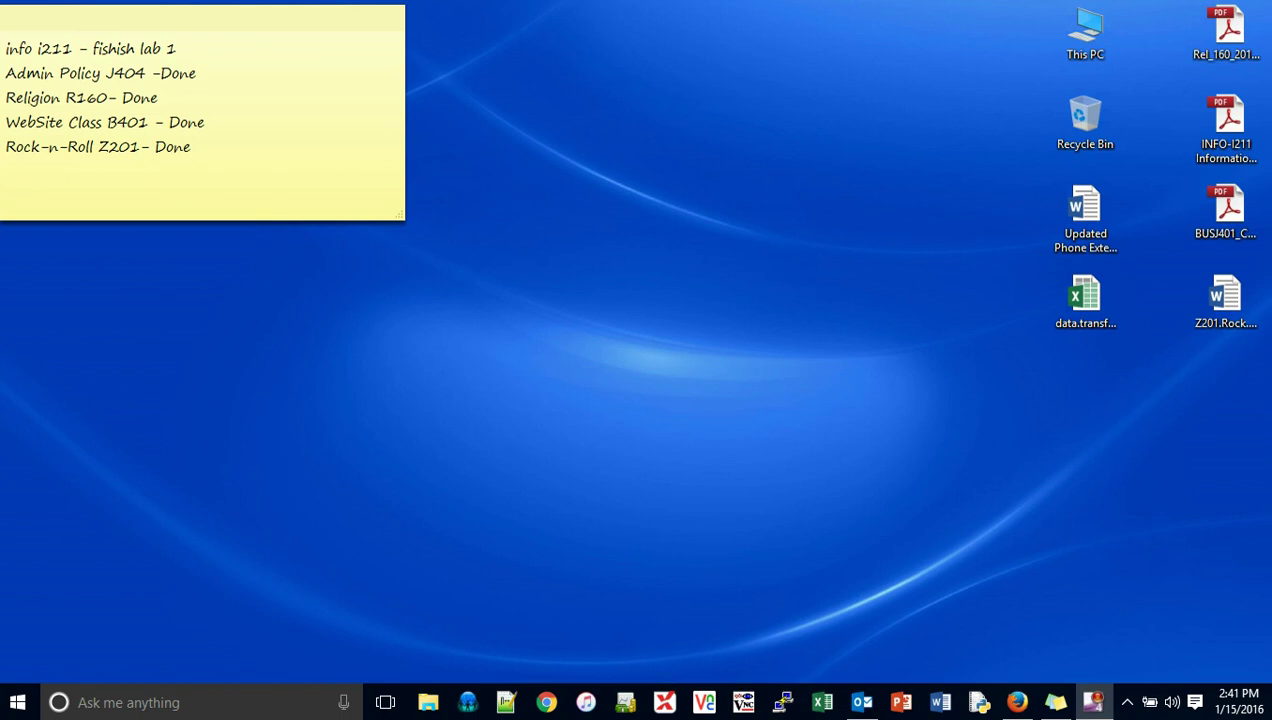
Step: Bring Firefox to the front, showing the Roundcube Webmail login page
click(1017, 702)
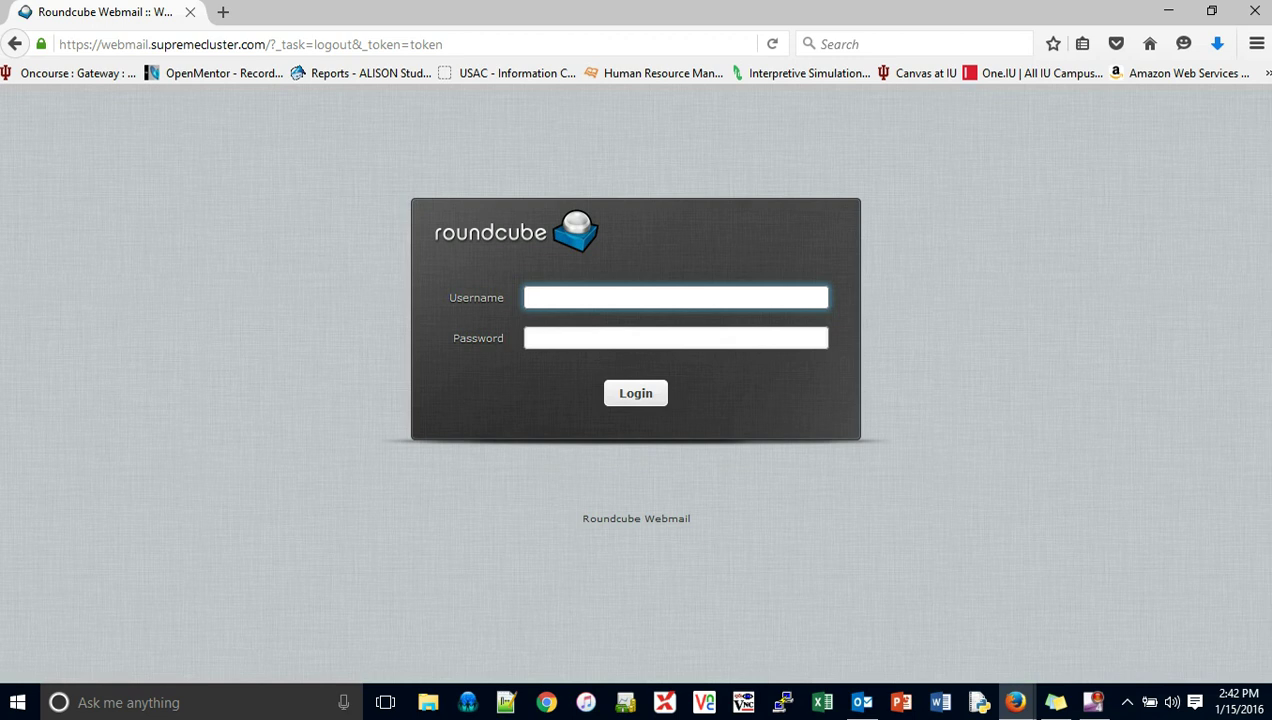
Step: Sign in with the account username and password, and decline Firefox's offer to save the login
text(john)
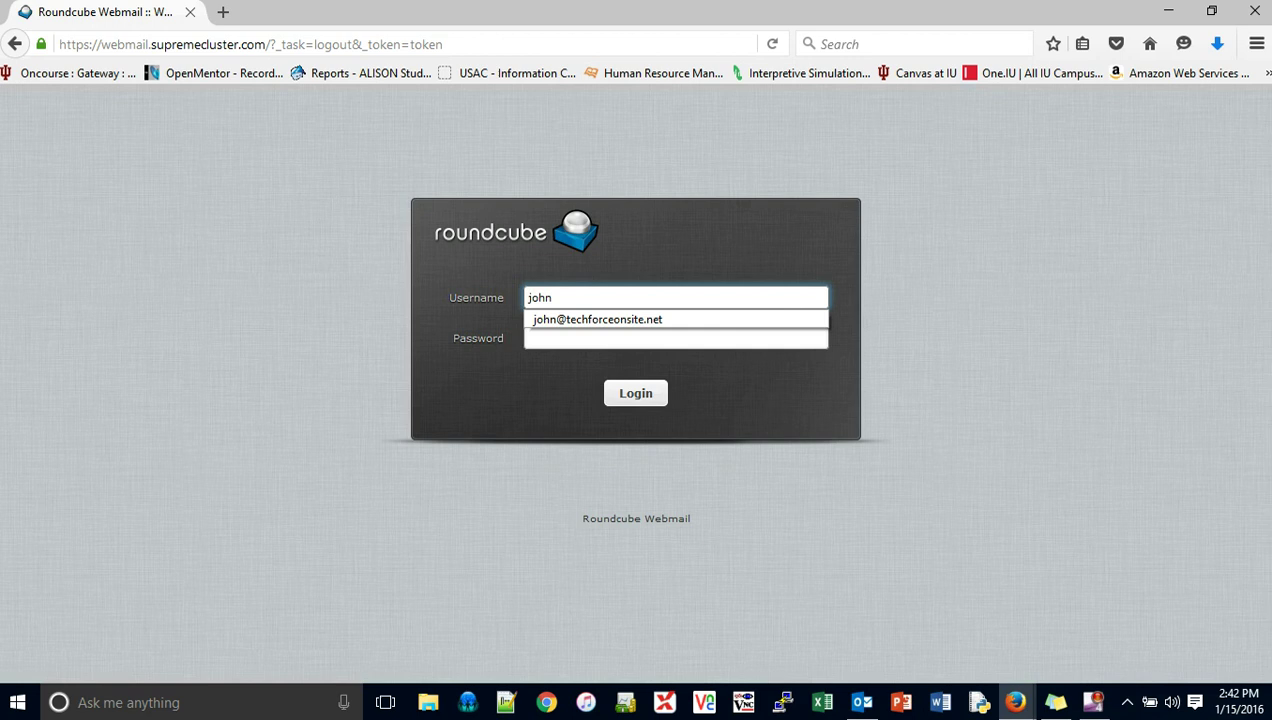
key(Down)
key(Tab)
text(*********)
key(Return)
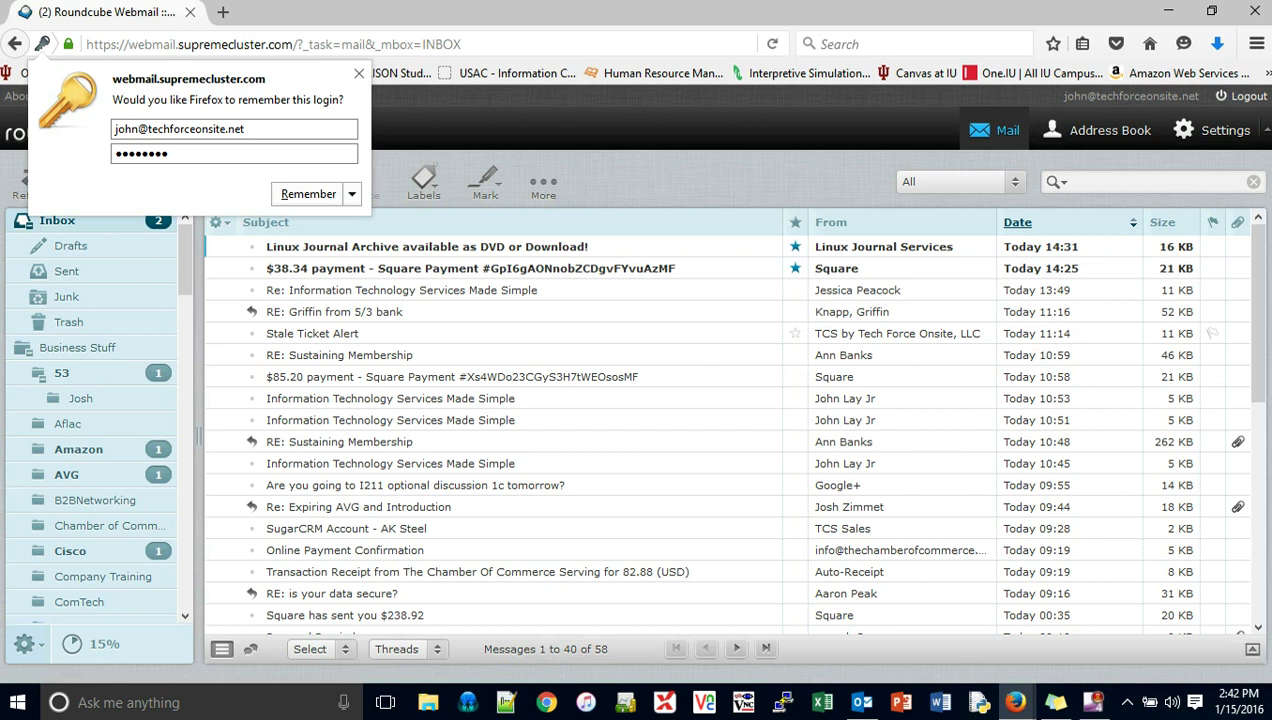
click(352, 194)
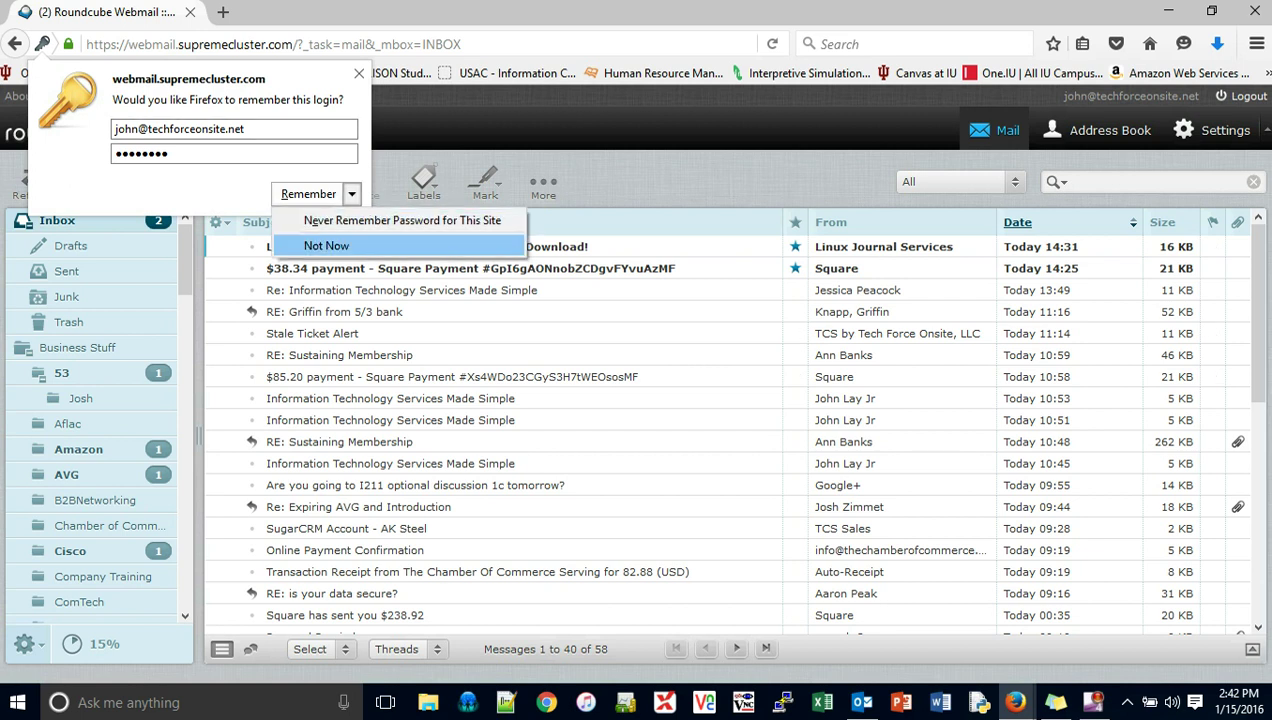
click(326, 245)
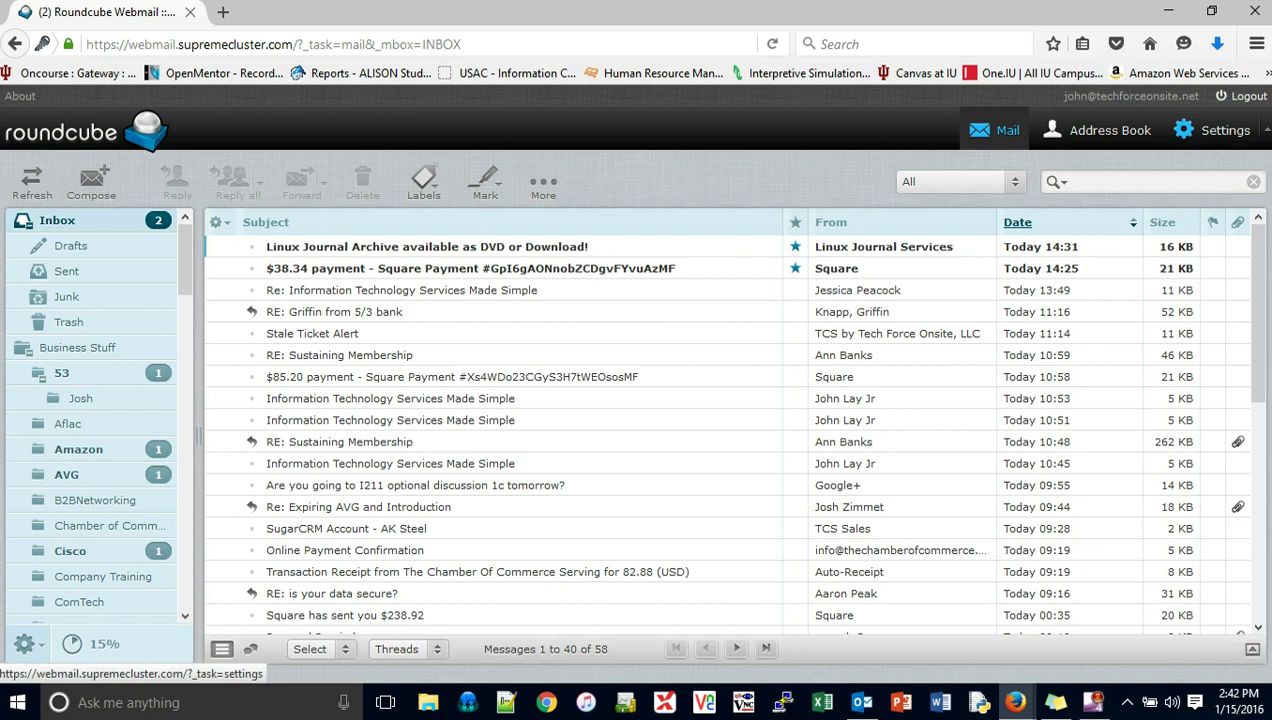
Step: Set the desktop skin to Outlook under Preferences > User Interface and save
click(1211, 130)
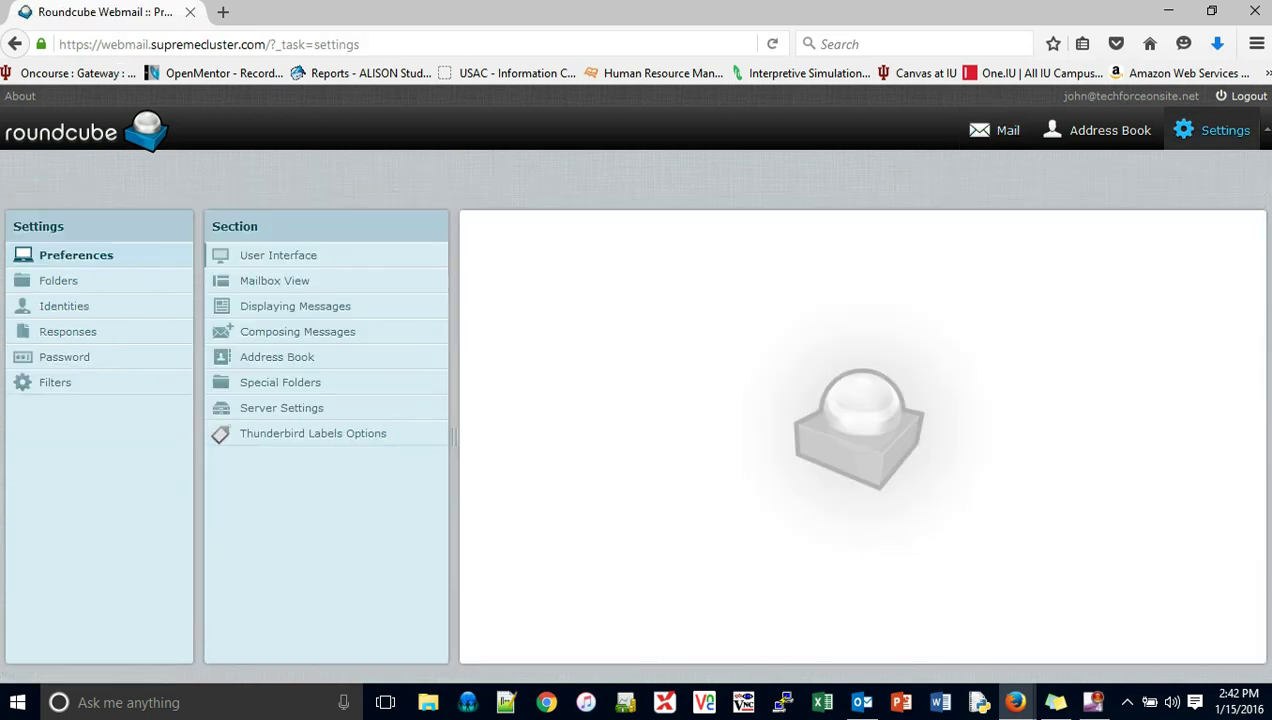
click(278, 255)
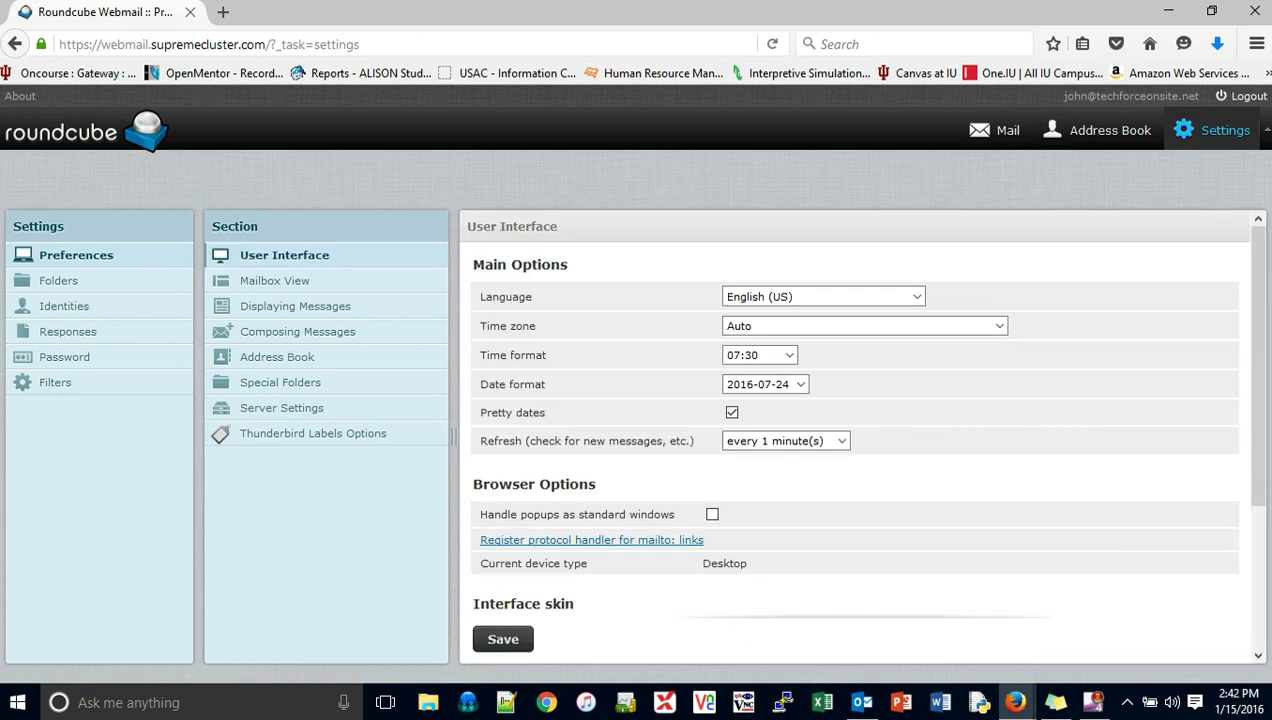
scroll(855, 440, down, 4)
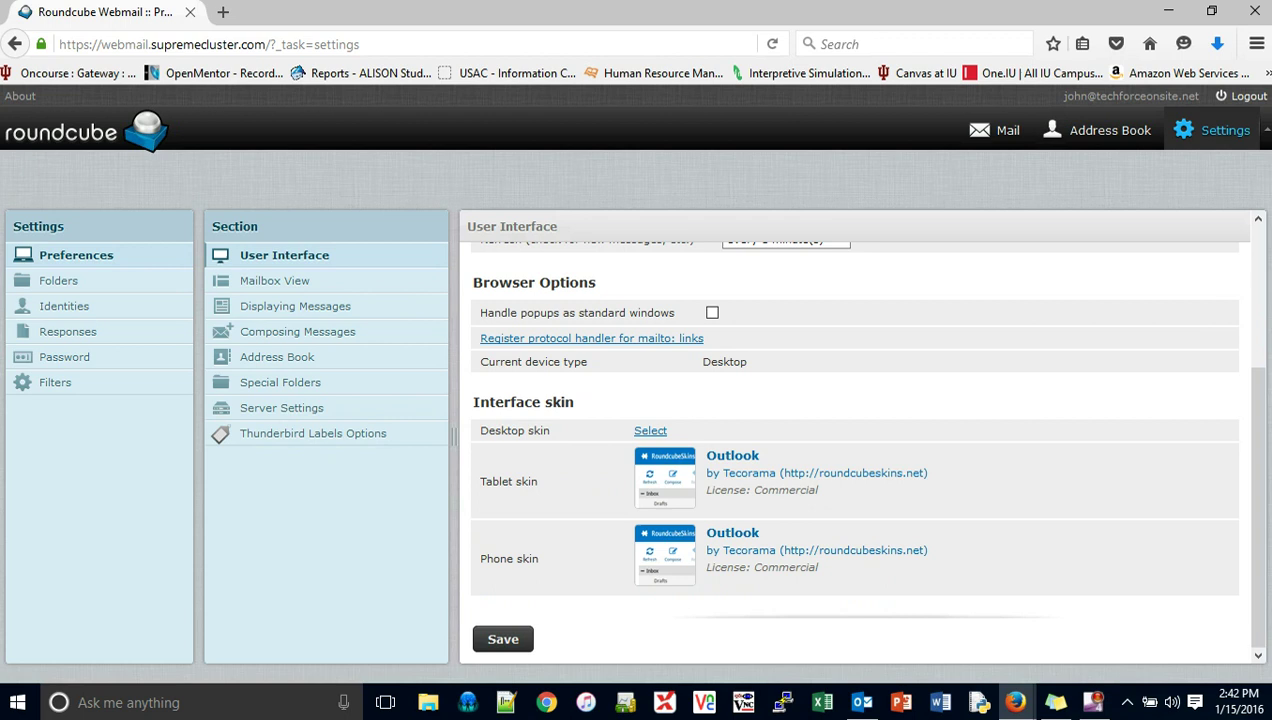
drag(479, 430, 549, 431)
click(590, 431)
click(650, 430)
scroll(857, 455, down, 4)
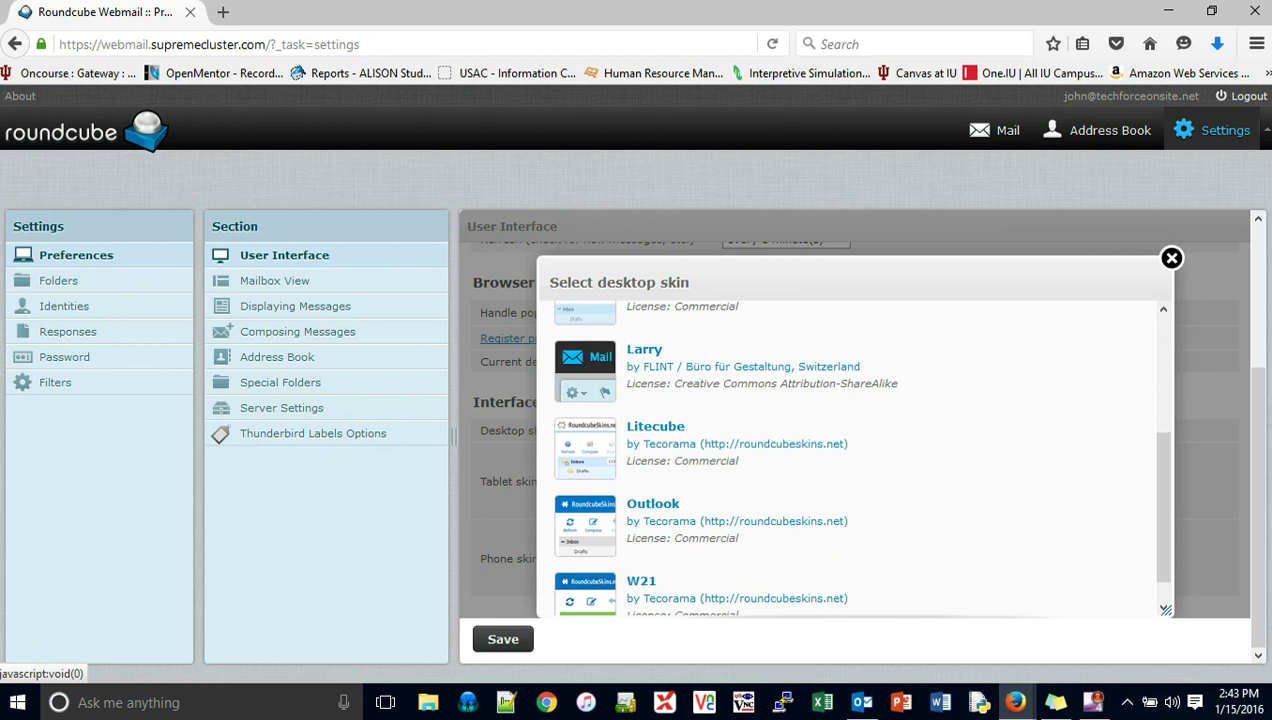
click(737, 520)
click(503, 639)
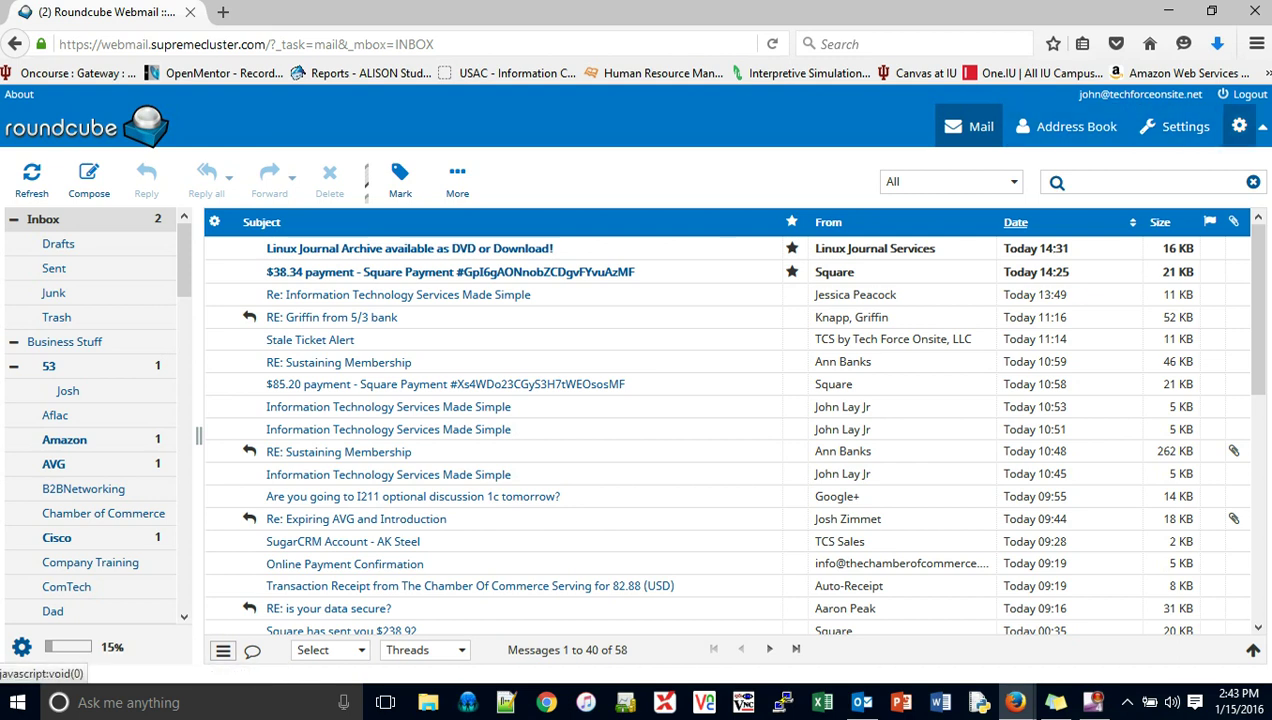
click(1175, 127)
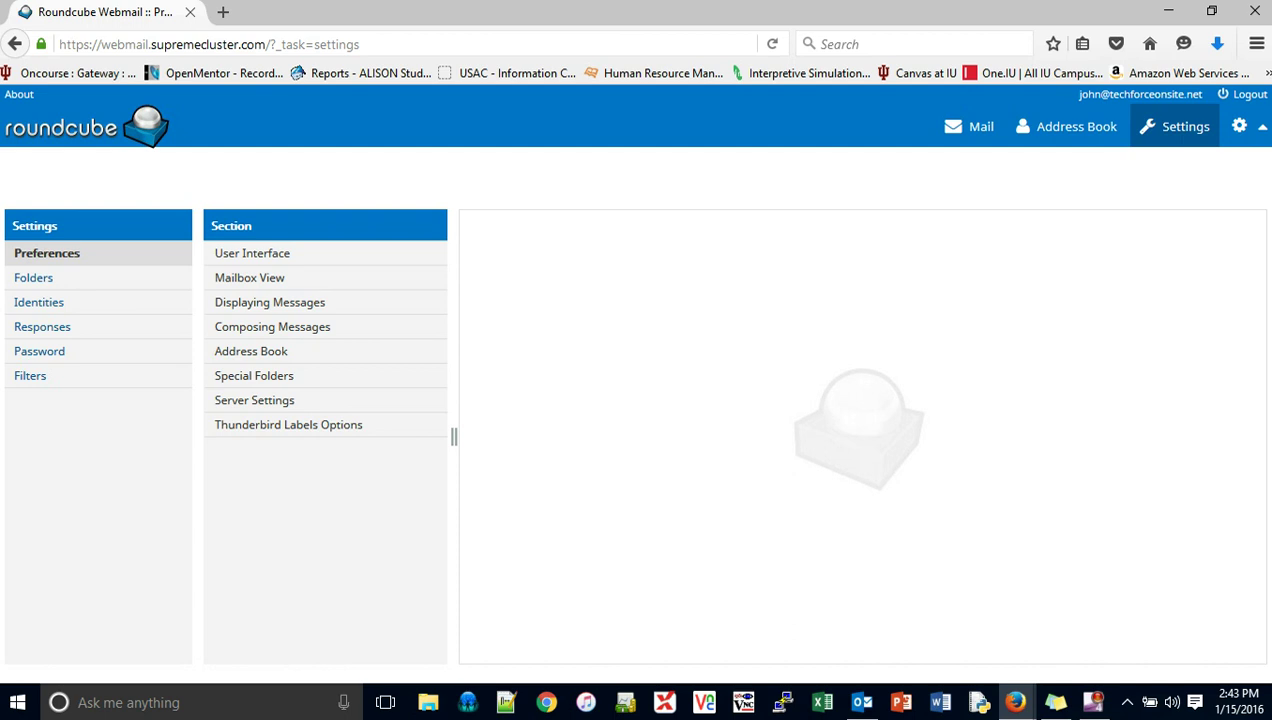
Step: Save the account identity, keeping its contact signature as plain text rather than HTML
click(38, 302)
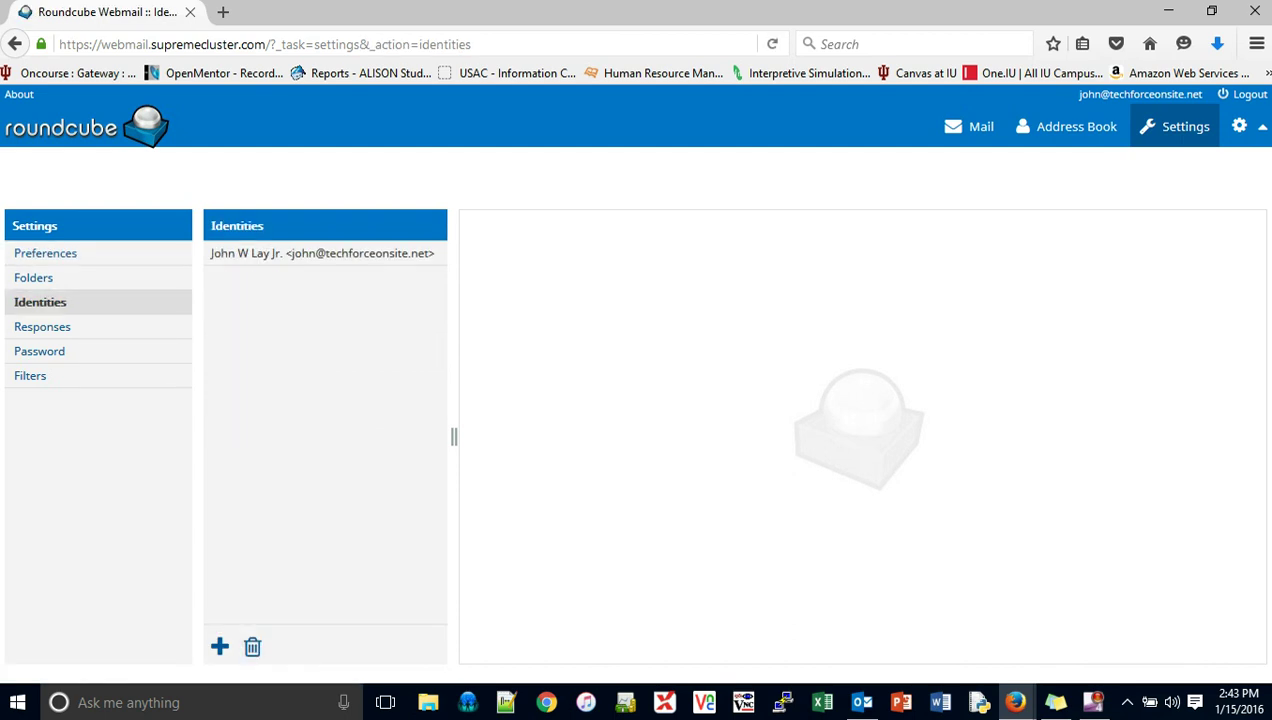
click(322, 253)
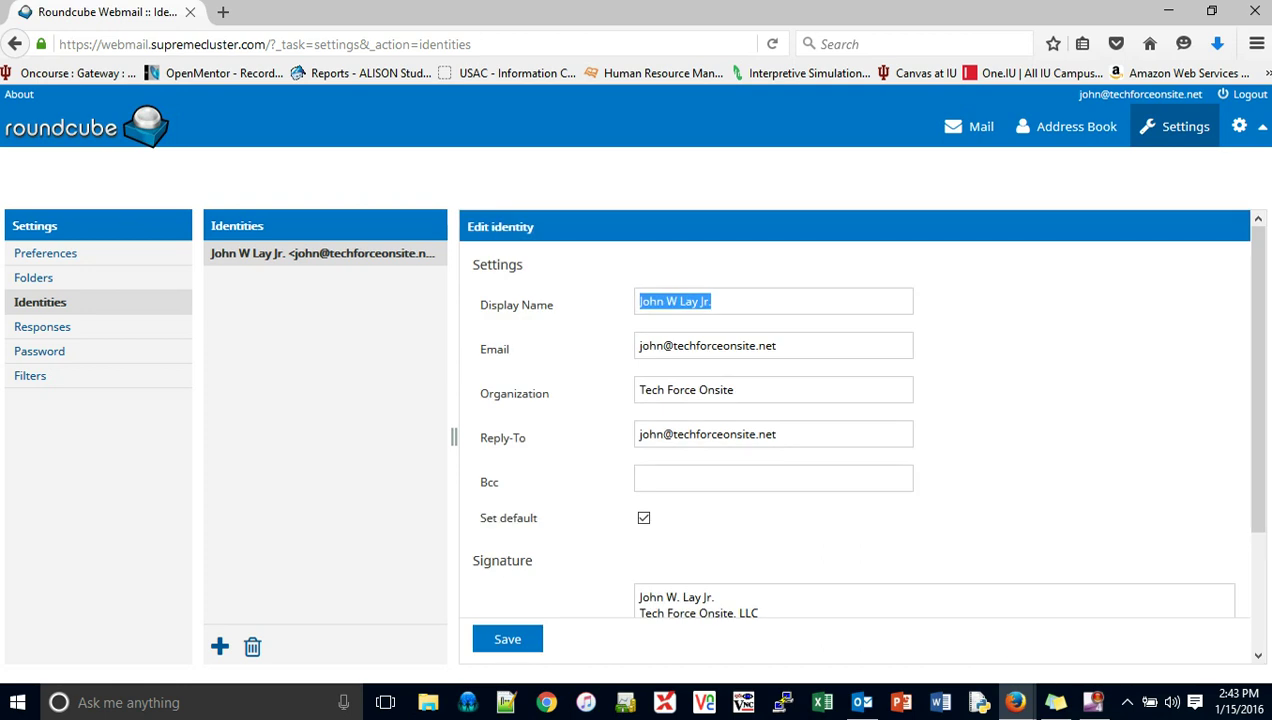
scroll(858, 420, down, 2)
scroll(858, 437, down, 2)
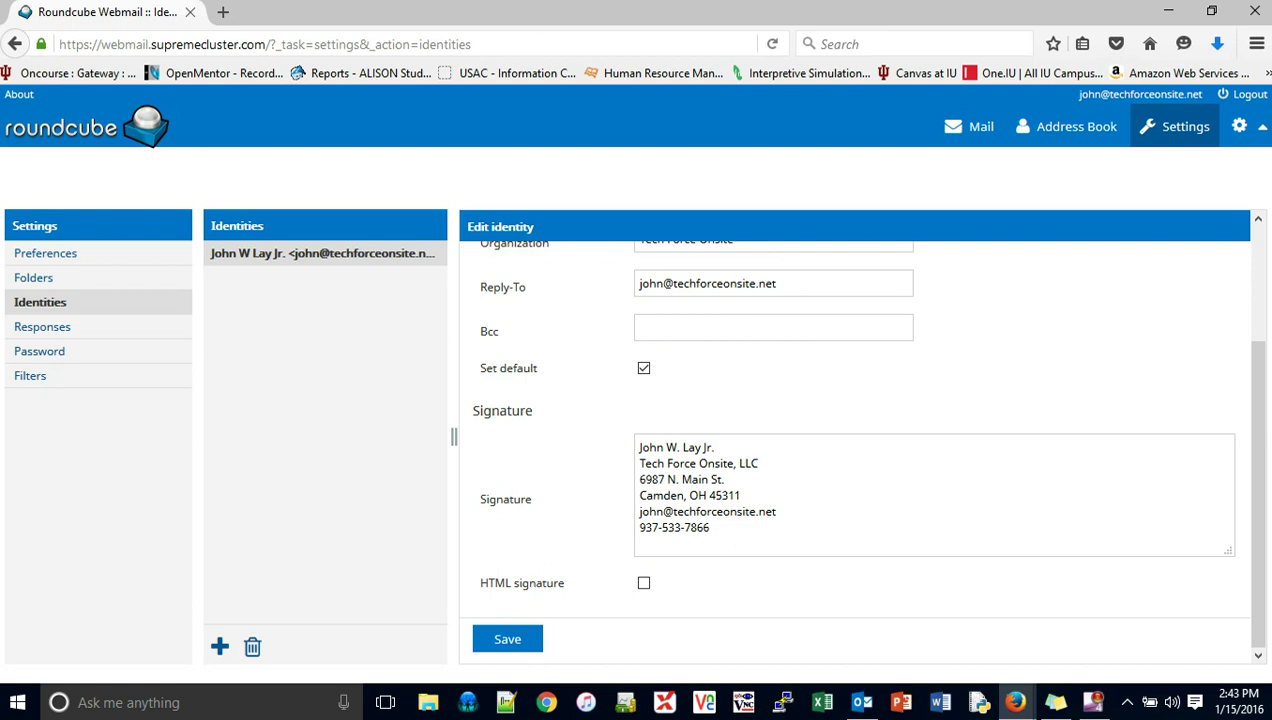
click(637, 478)
click(643, 583)
click(806, 345)
click(507, 639)
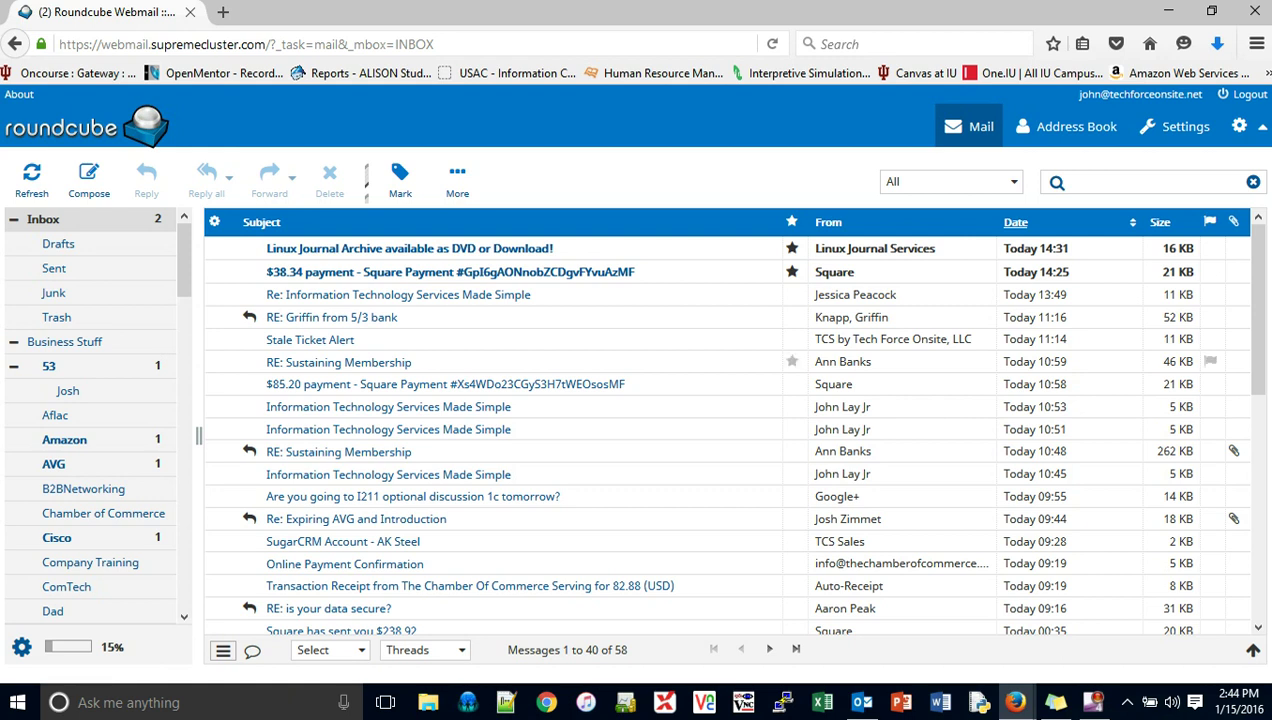
Step: Start a new message and verify the saved signature is inserted in its body
click(89, 180)
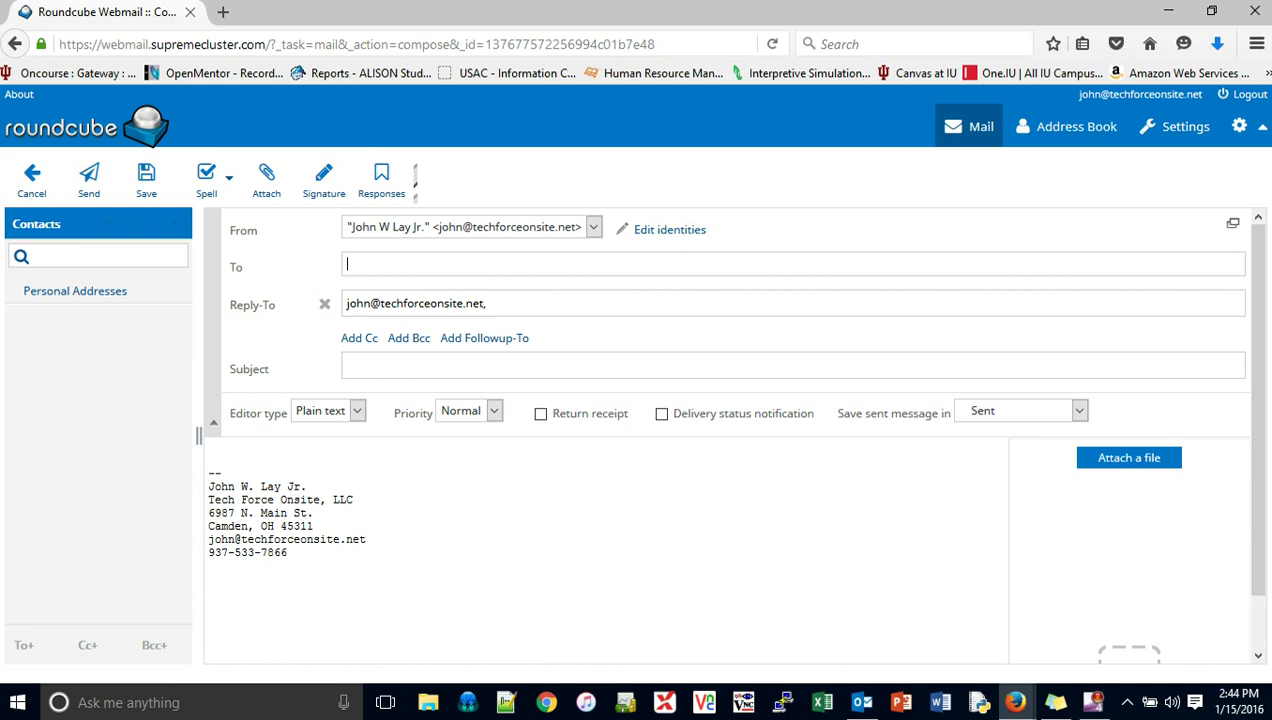
drag(288, 552, 208, 472)
click(288, 552)
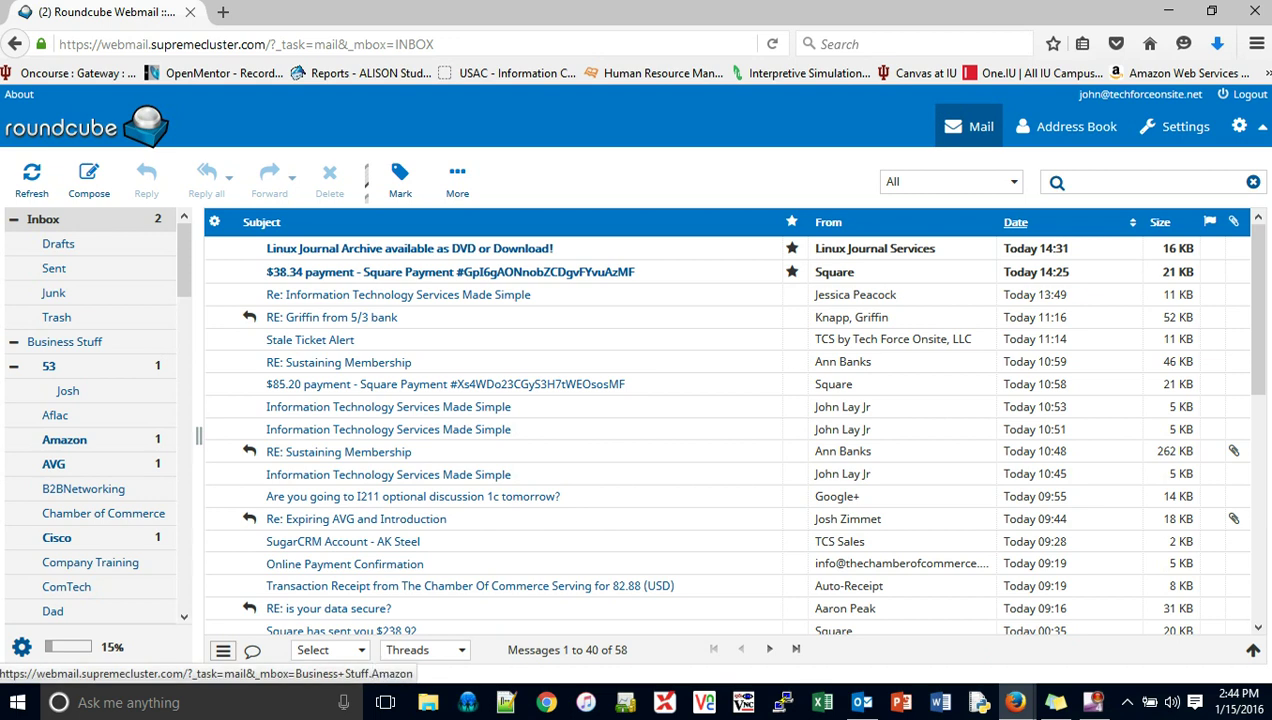
scroll(60, 330, down, 2)
scroll(60, 330, down, 1)
scroll(60, 330, up, 2)
scroll(60, 330, down, 6)
scroll(60, 330, down, 8)
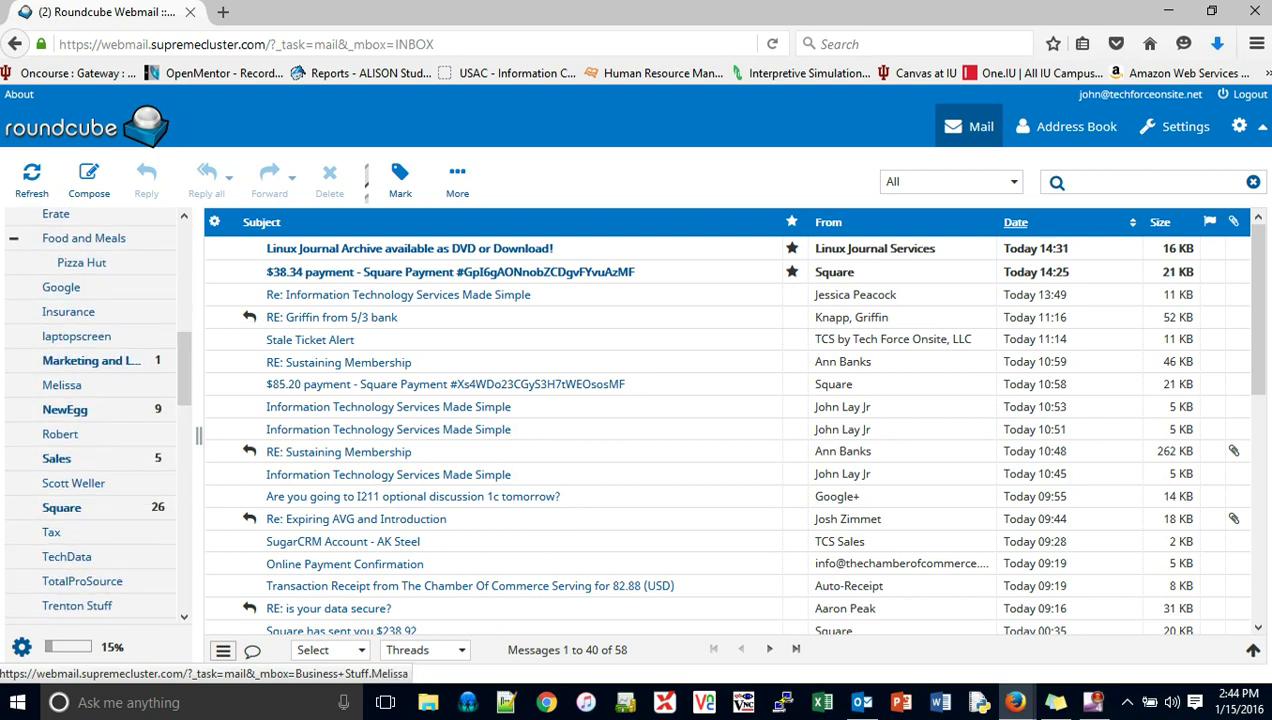
scroll(98, 410, down, 6)
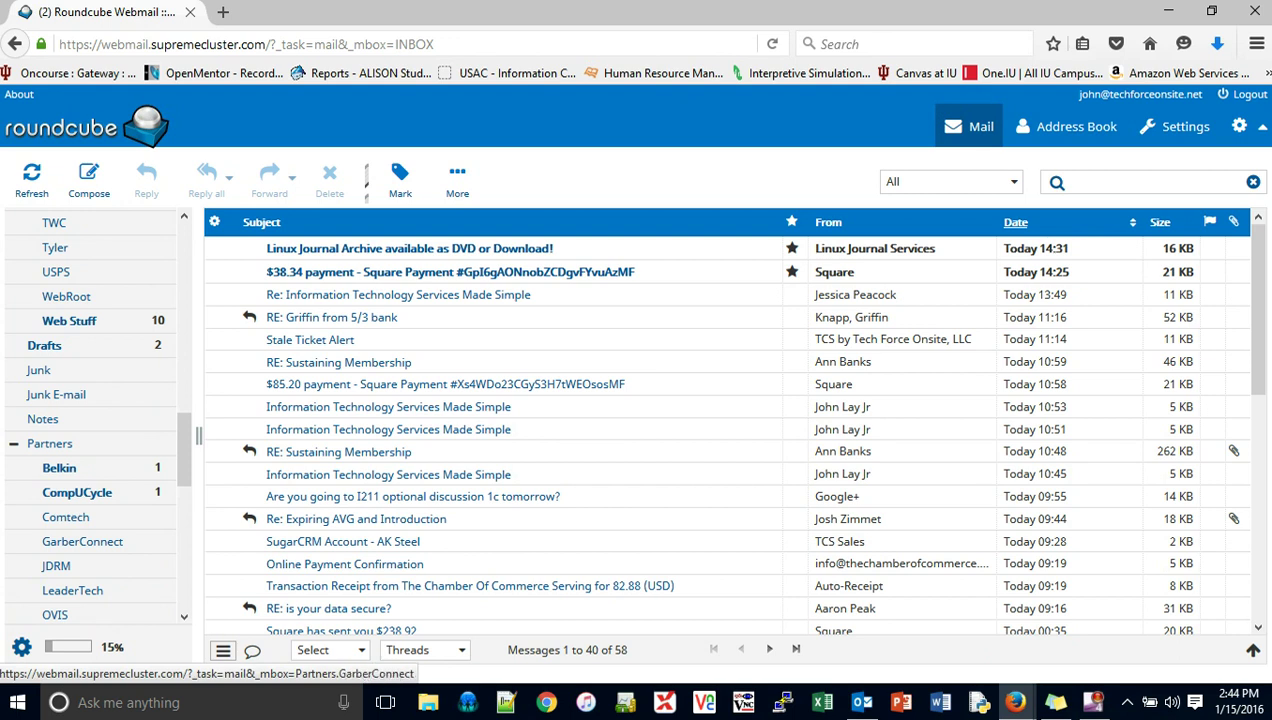
scroll(80, 500, down, 3)
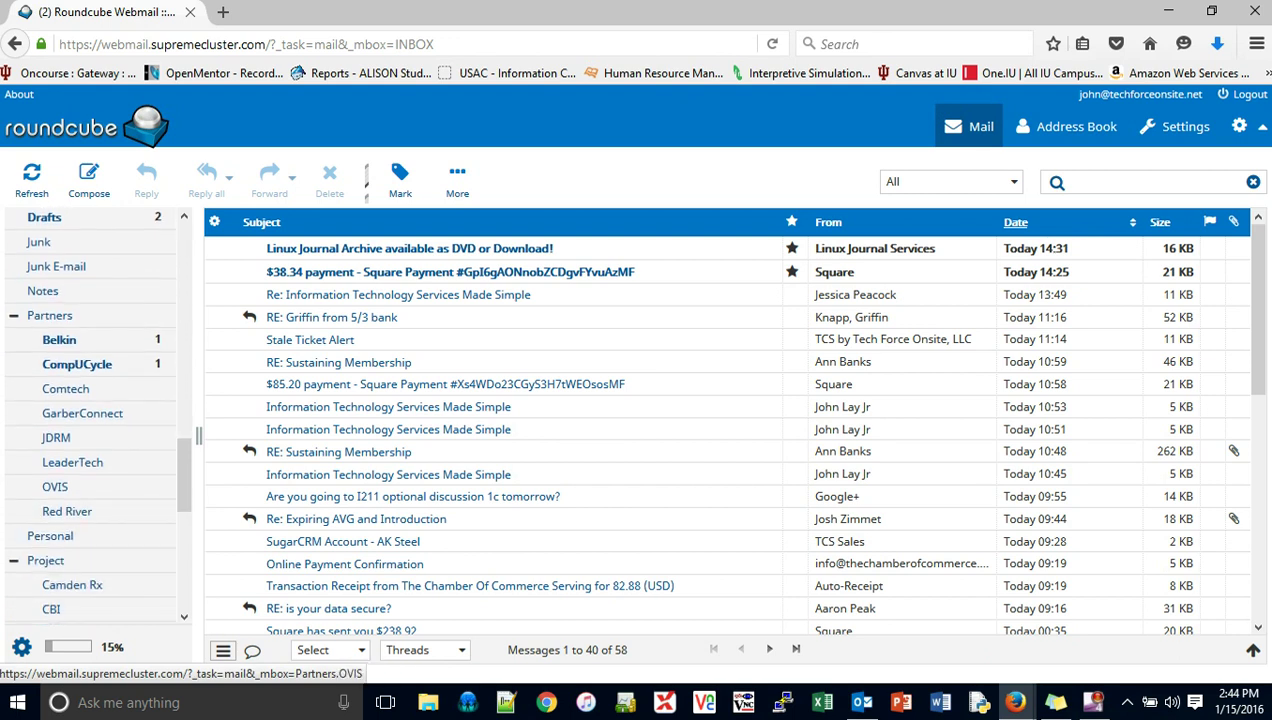
scroll(60, 500, down, 1)
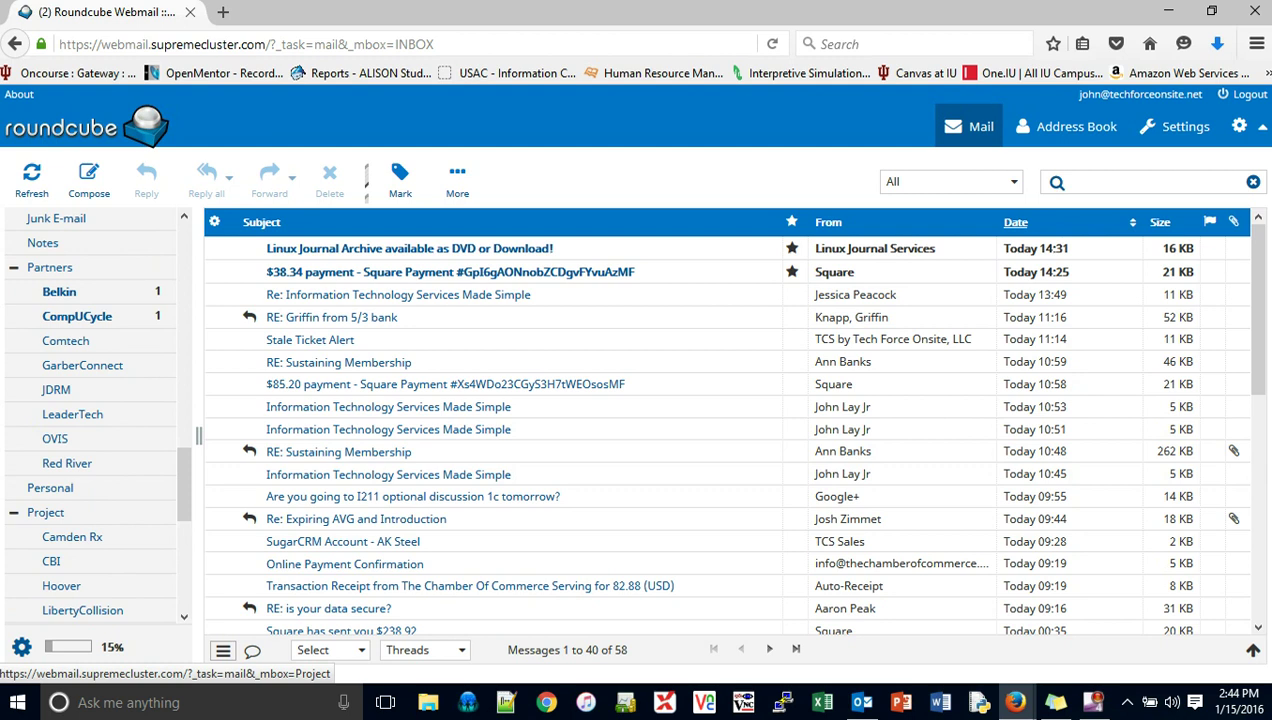
scroll(50, 512, down, 1)
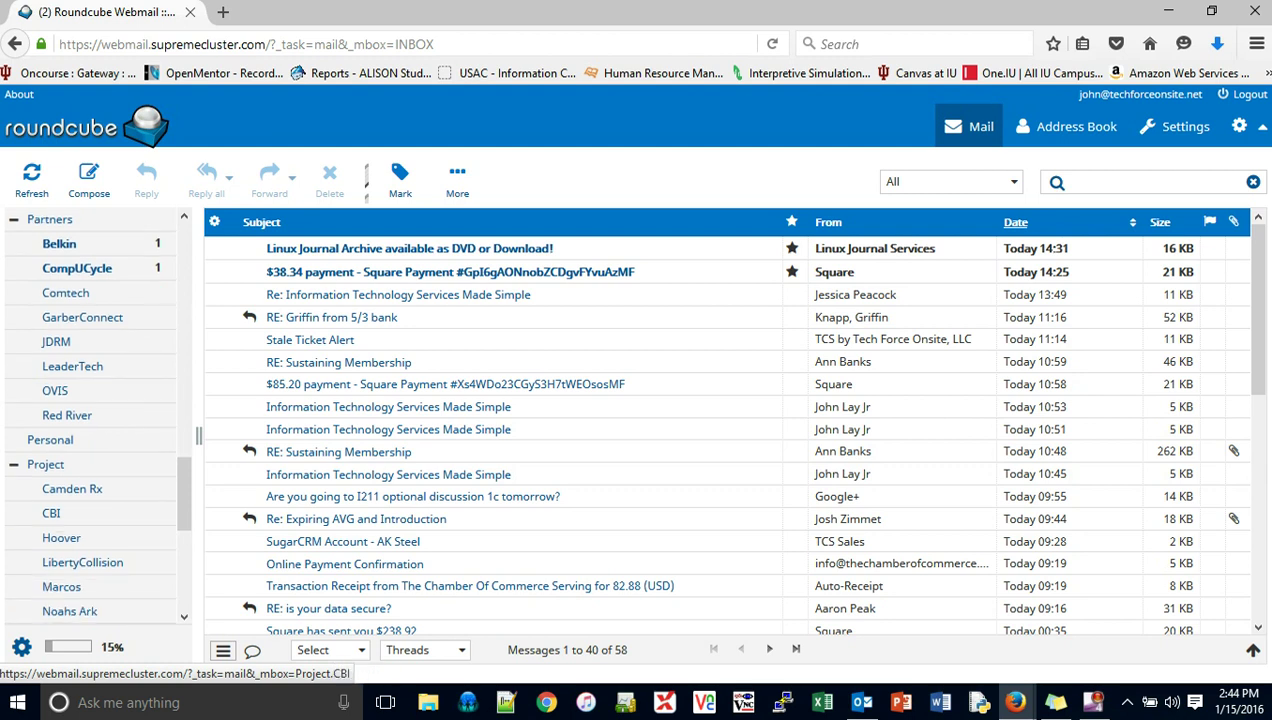
scroll(50, 512, down, 1)
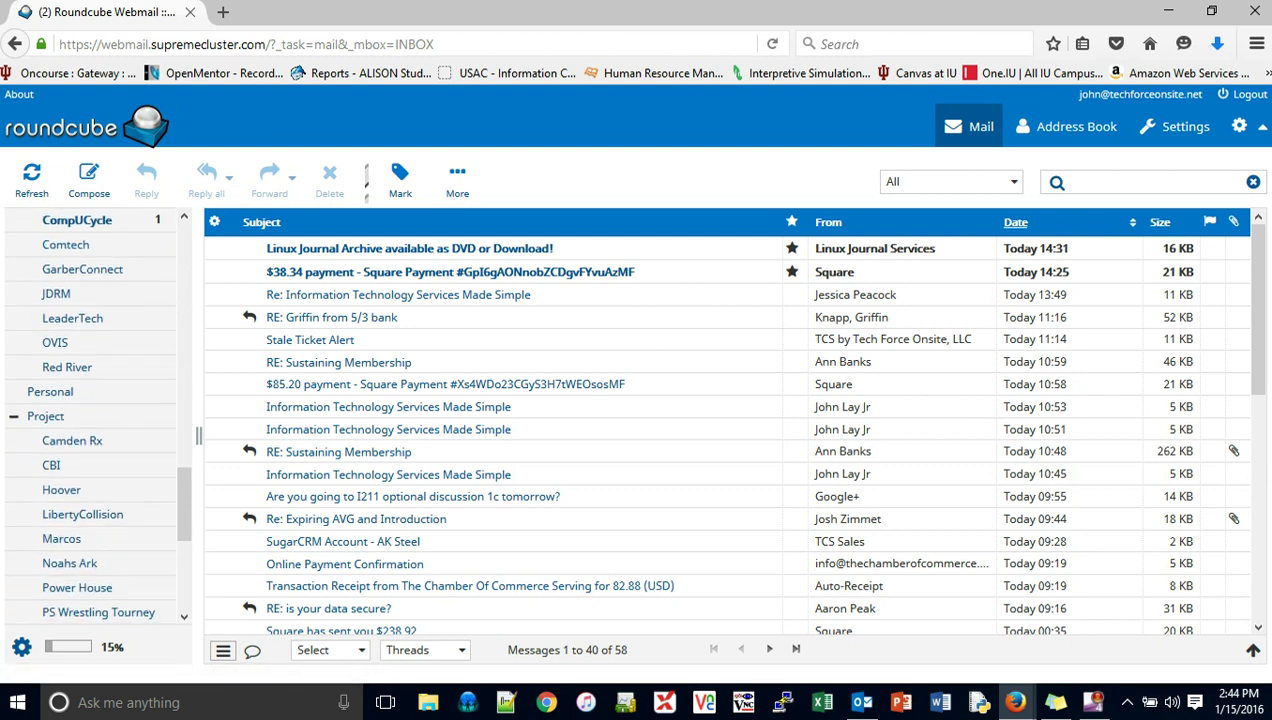
scroll(84, 565, down, 2)
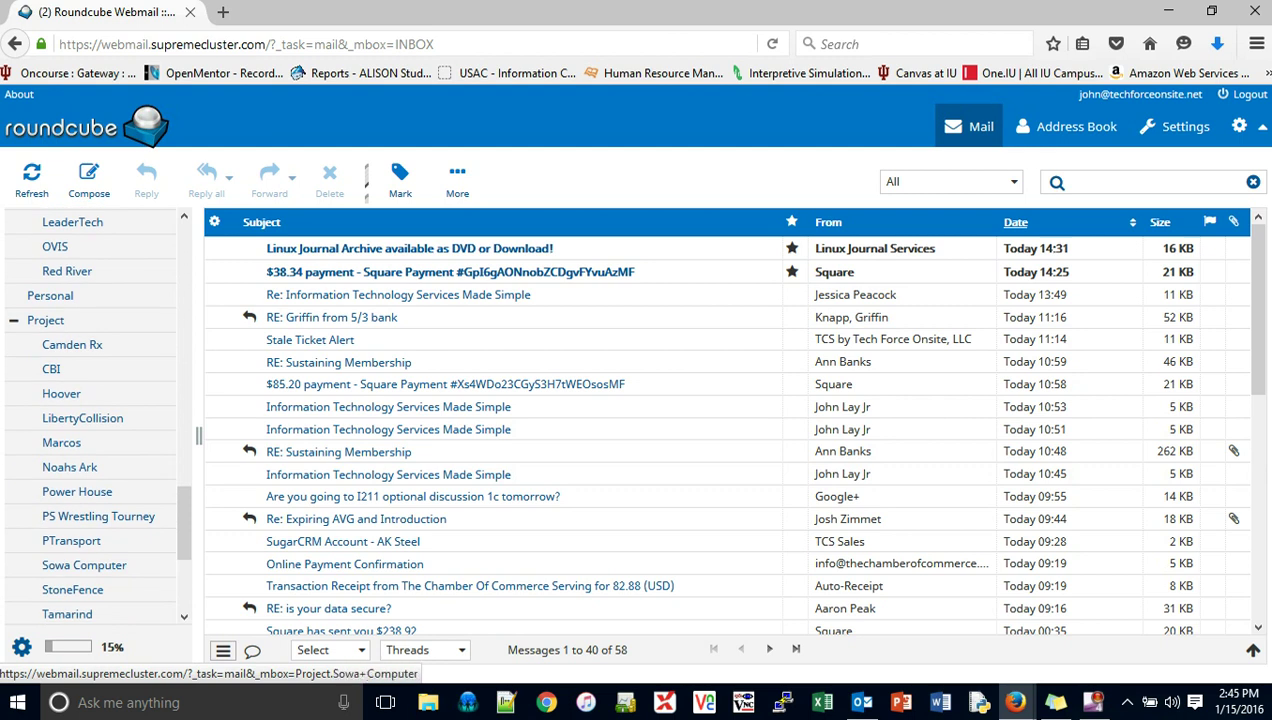
scroll(84, 565, down, 5)
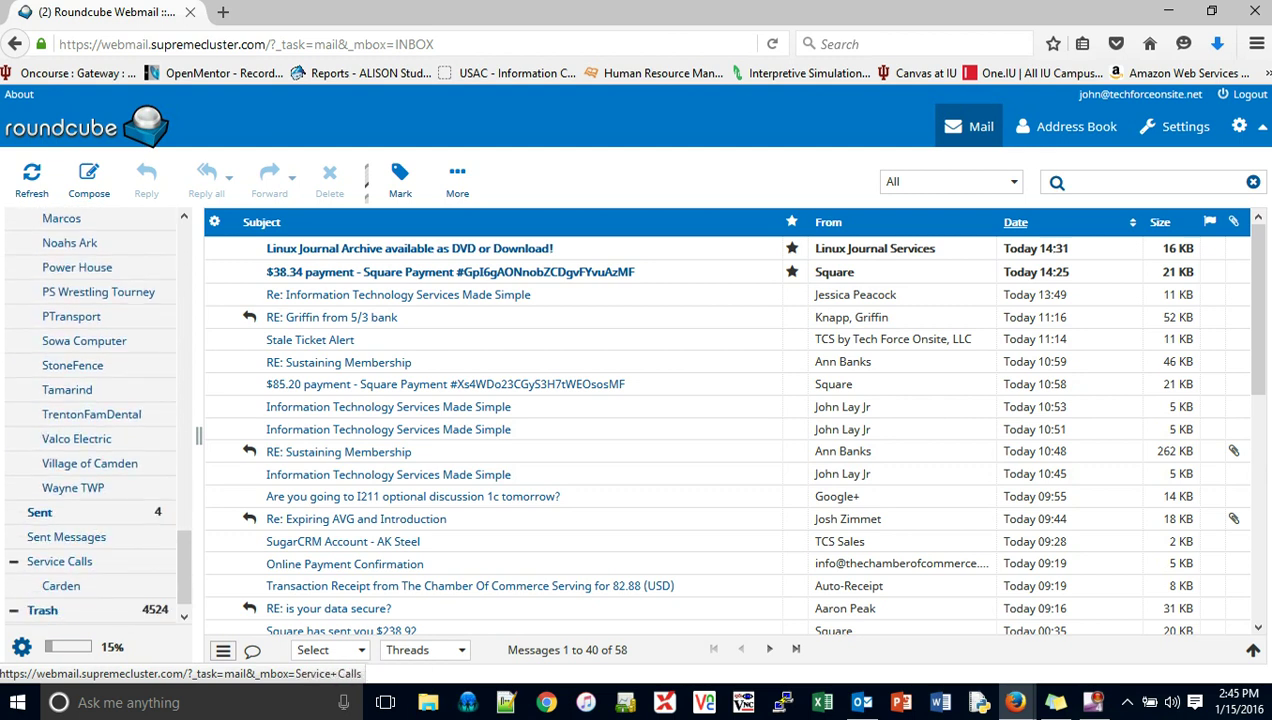
scroll(84, 420, up, 20)
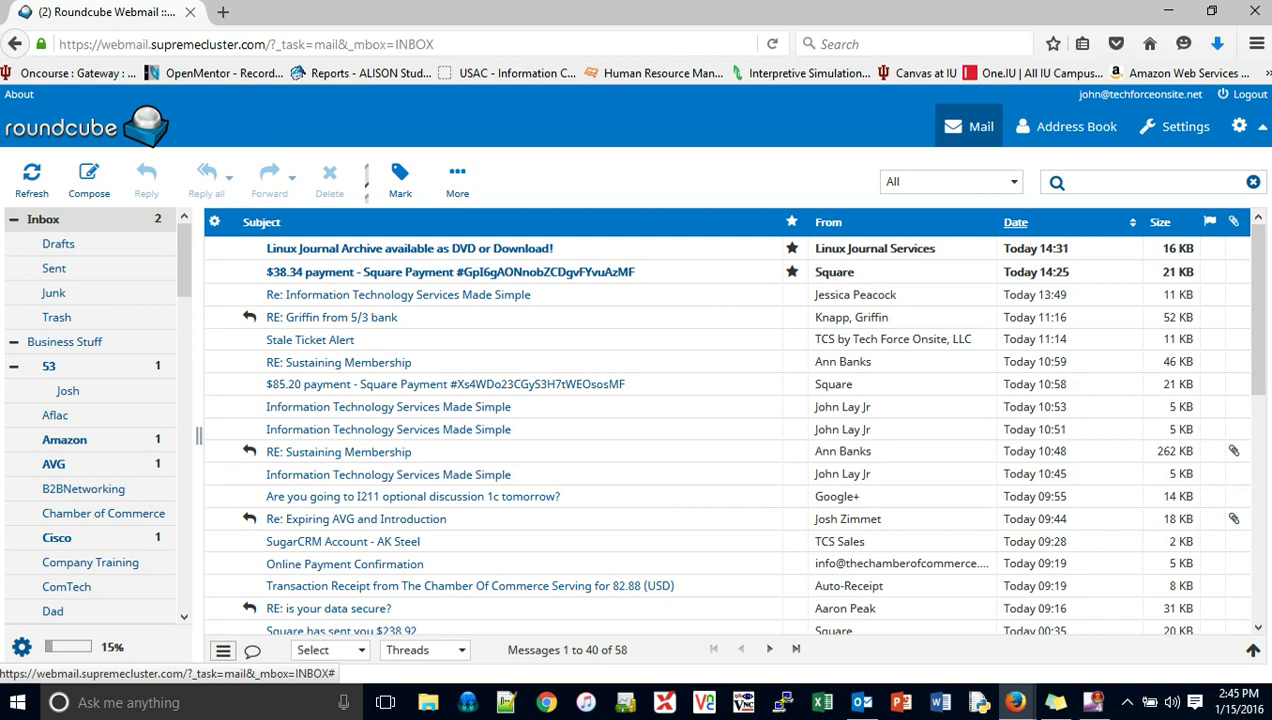
Step: Go to Settings > Folders through the folder pane's Manage folders option
click(457, 180)
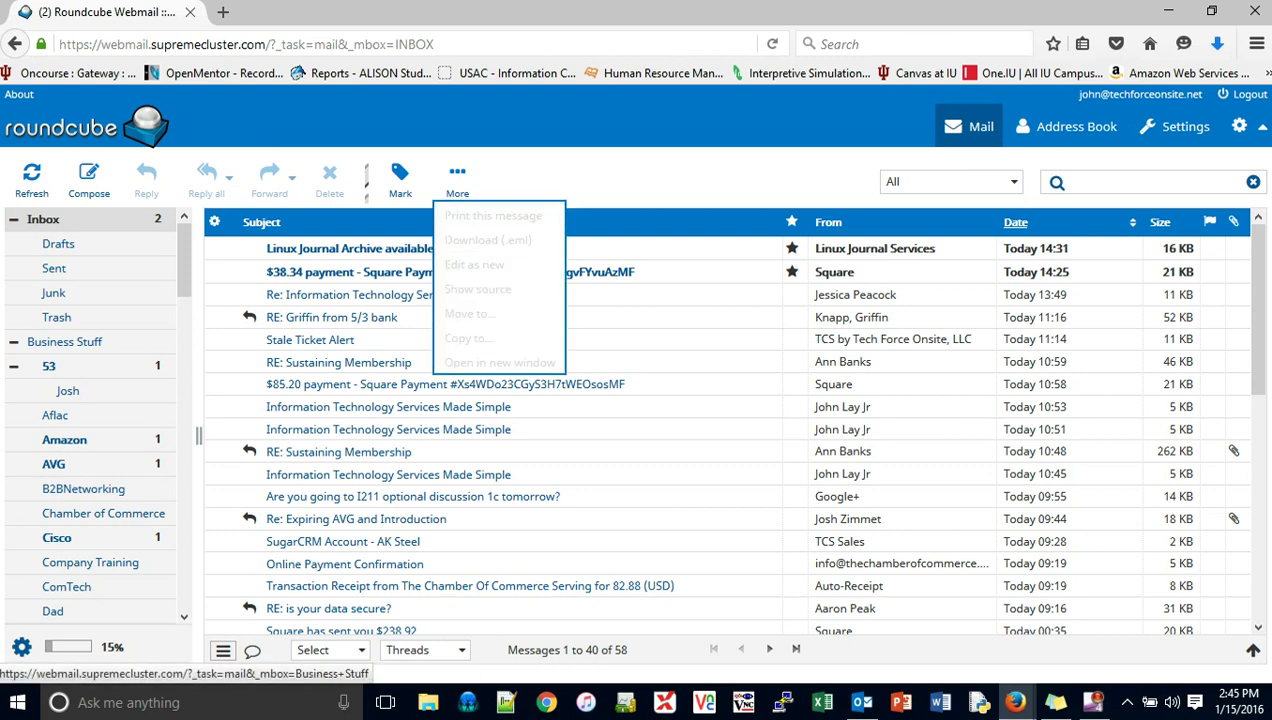
click(13, 219)
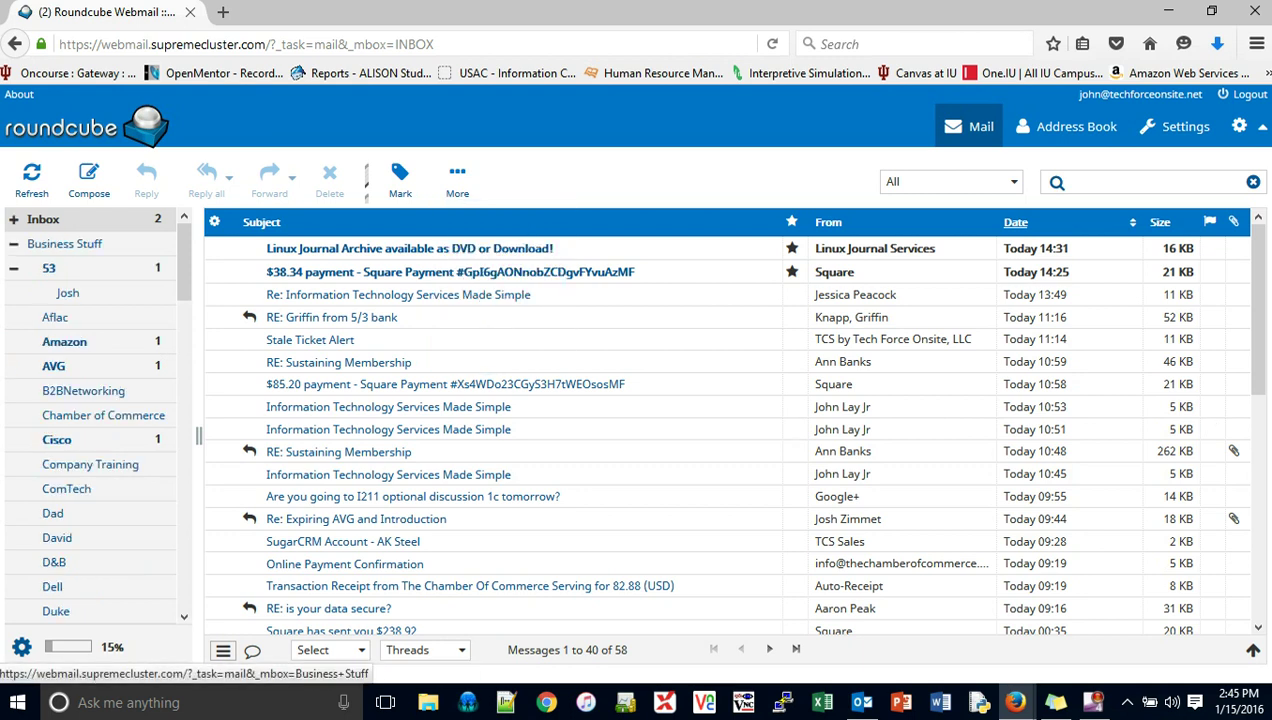
click(66, 243)
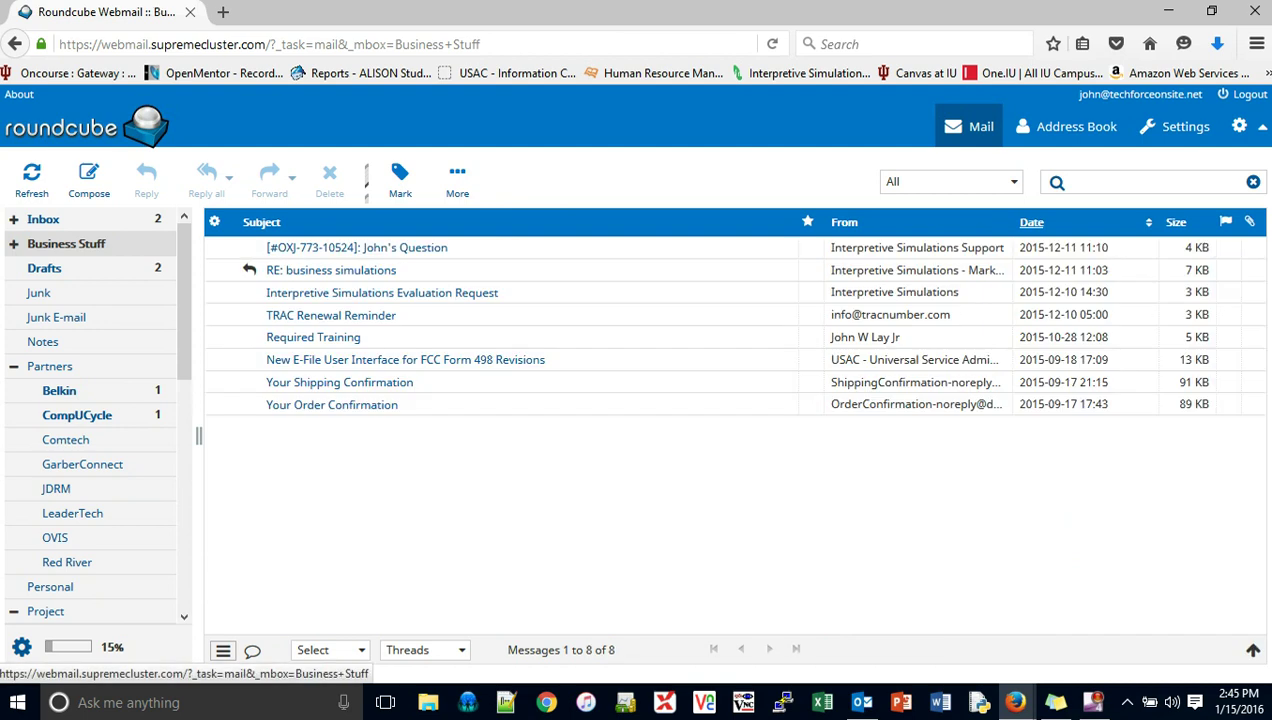
click(66, 243)
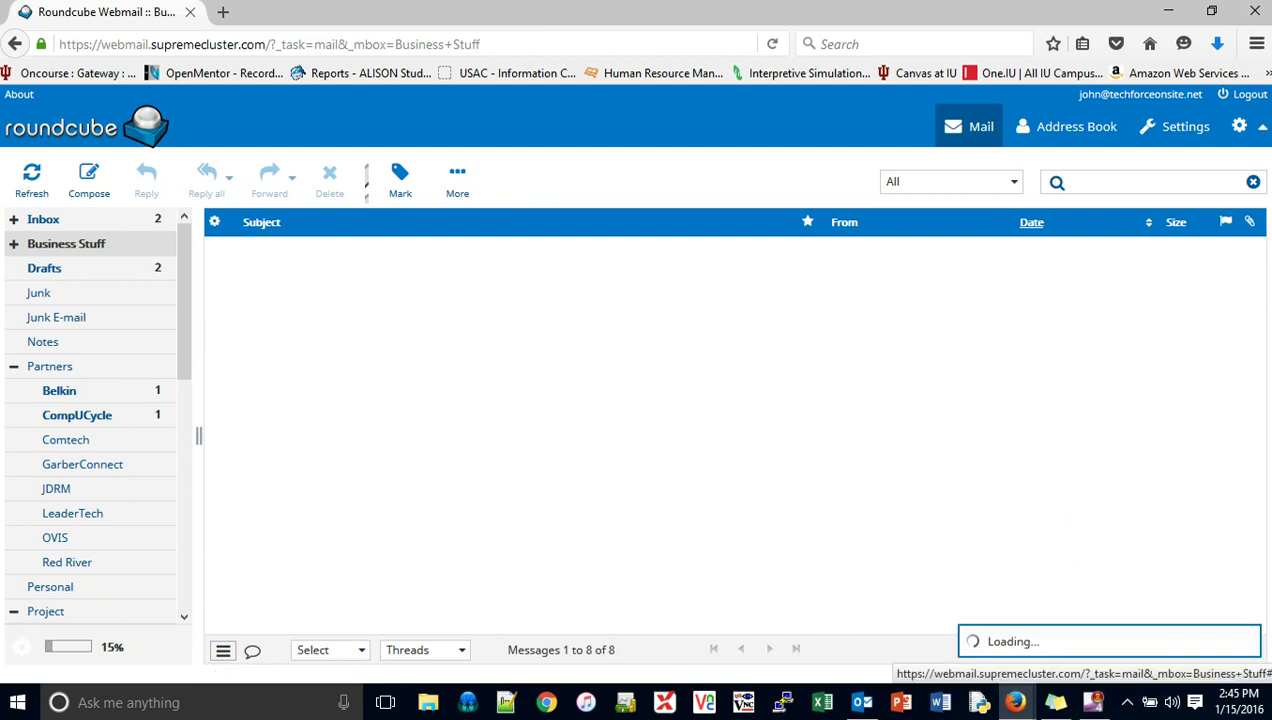
click(21, 647)
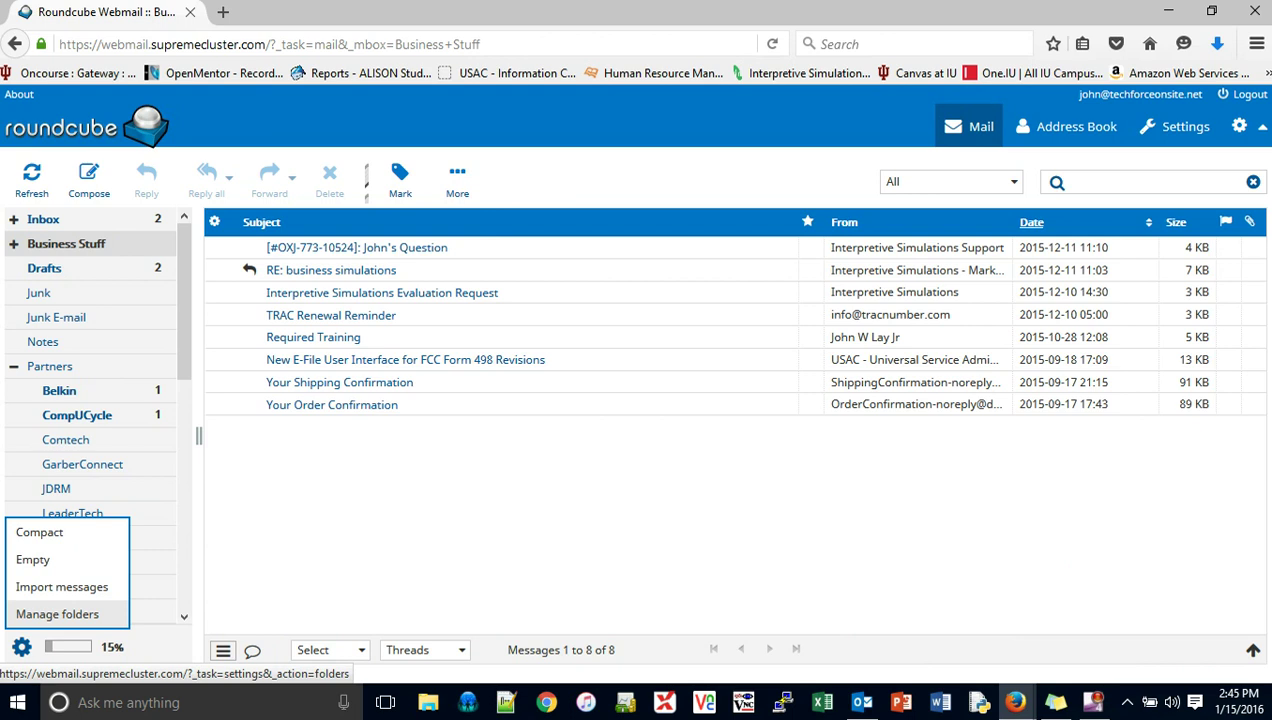
click(57, 614)
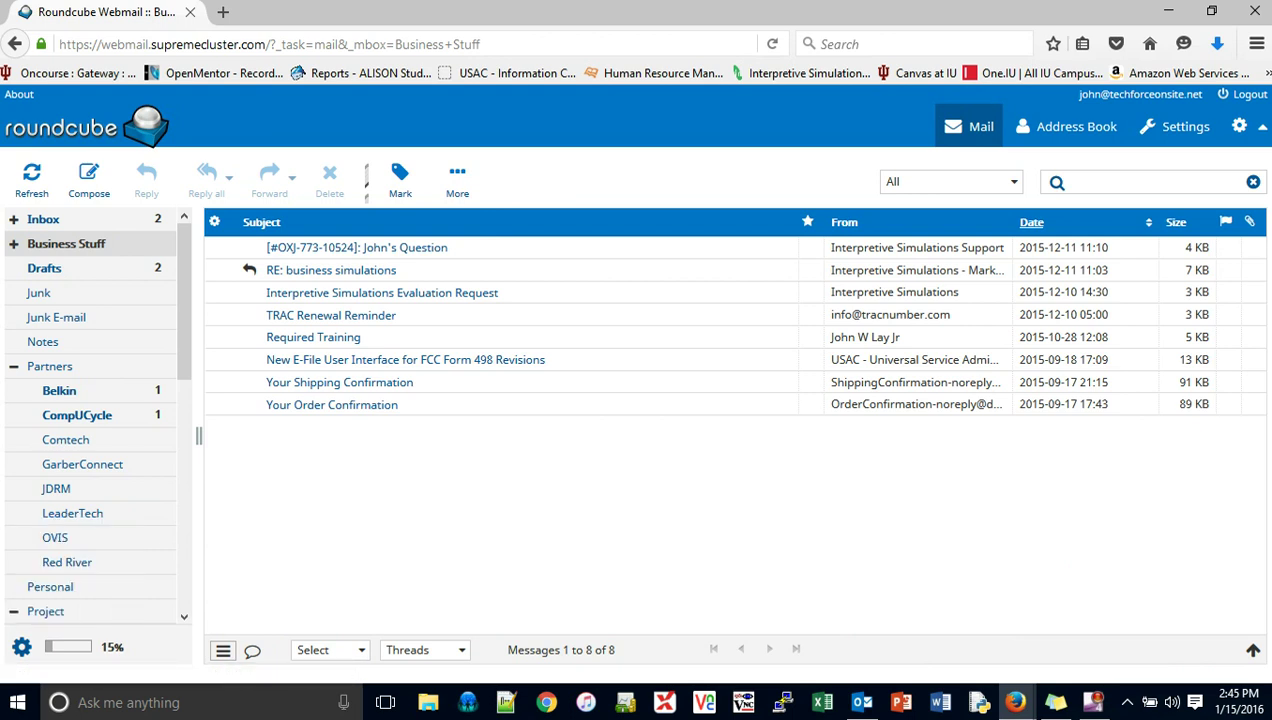
click(43, 219)
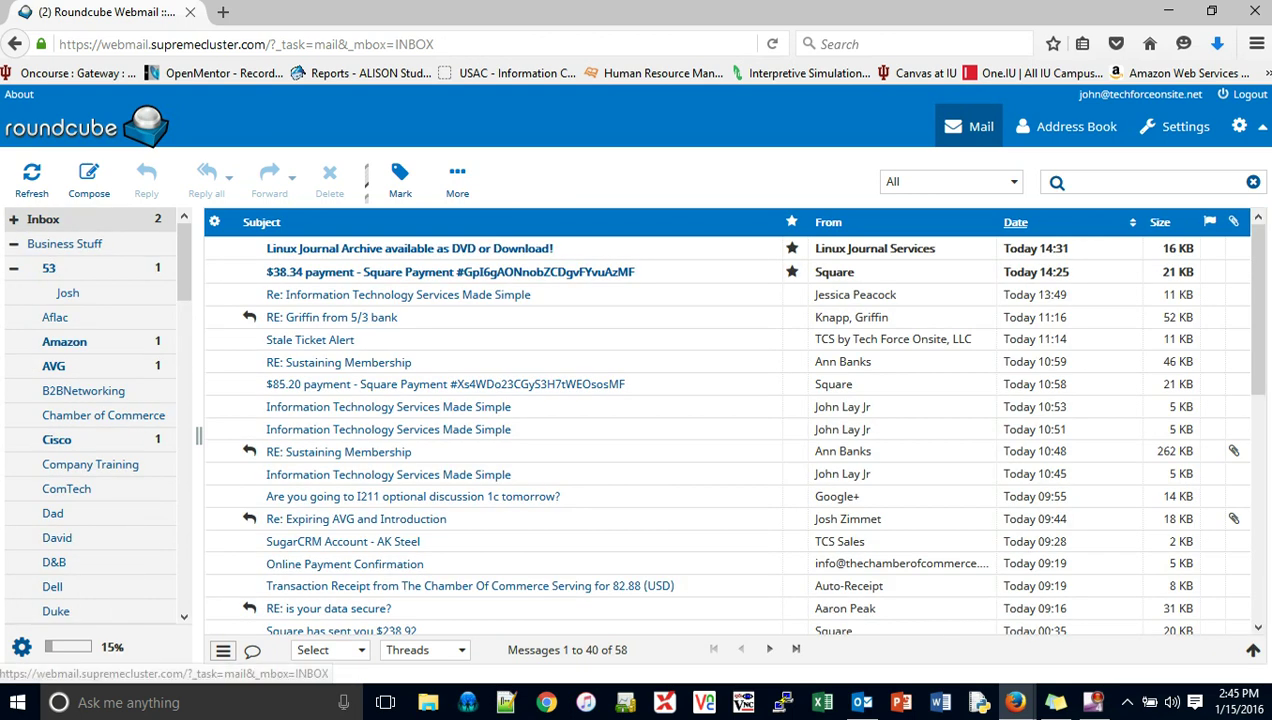
click(14, 219)
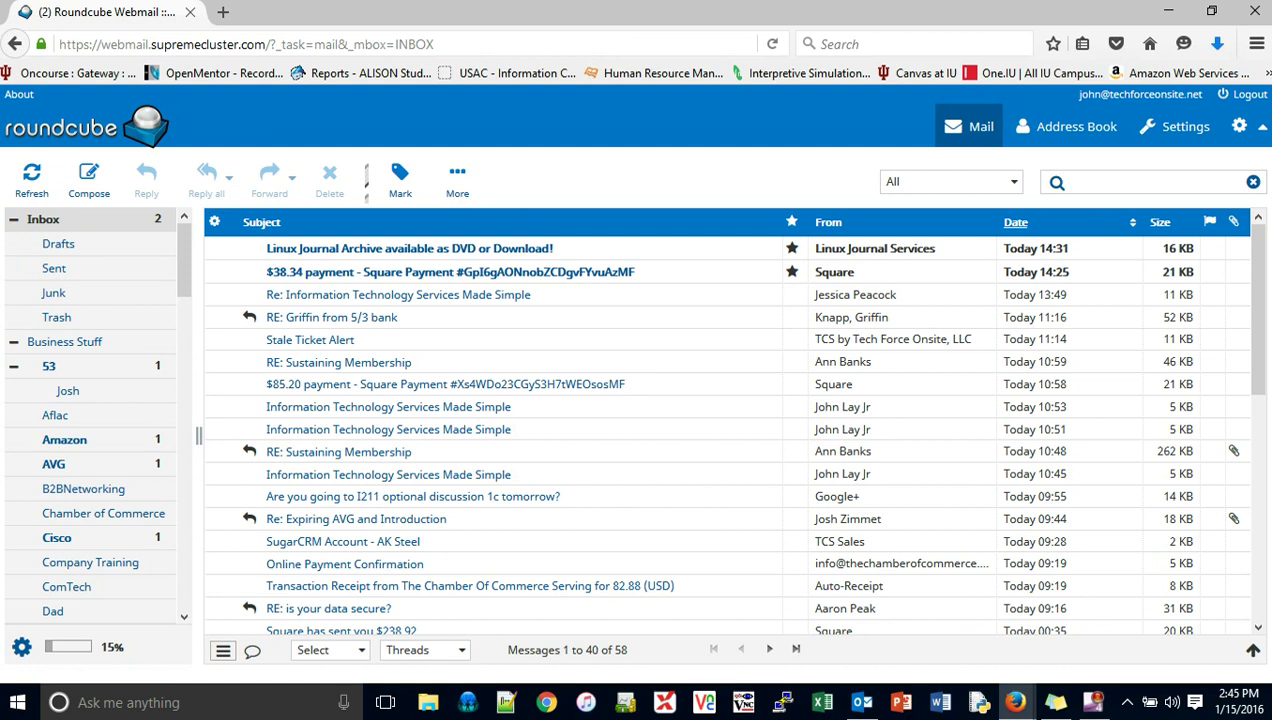
click(21, 647)
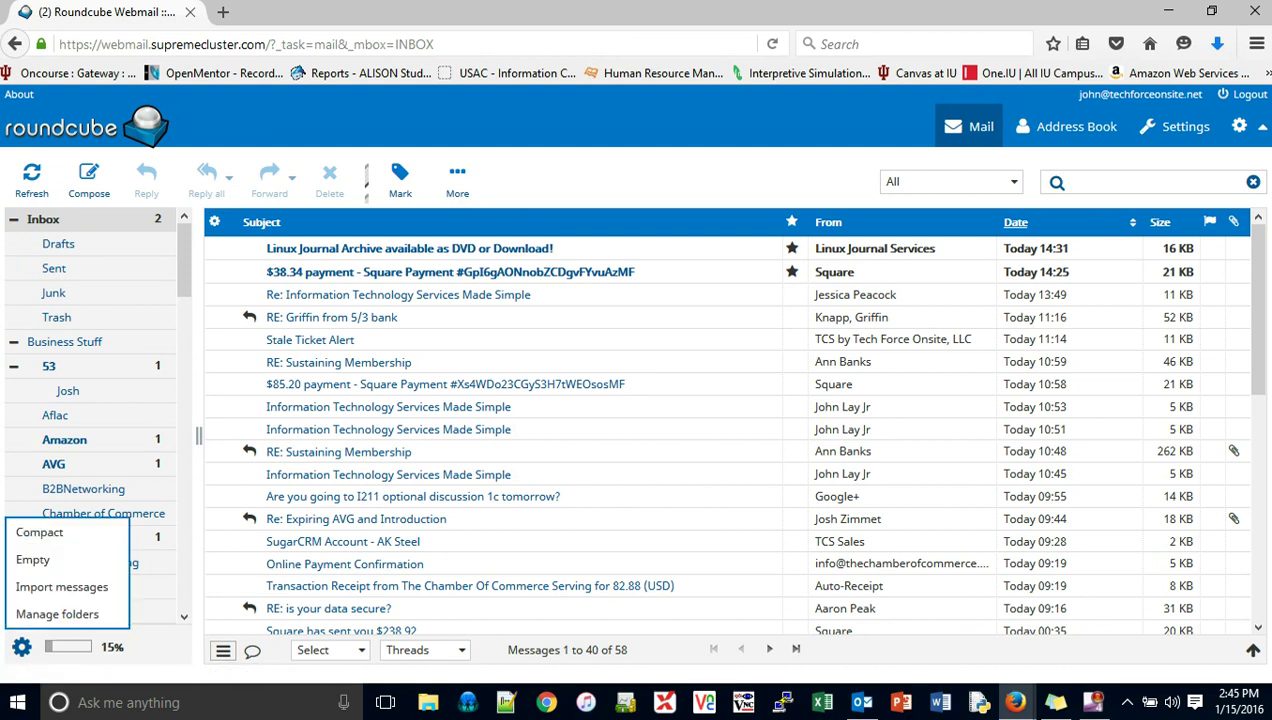
click(60, 614)
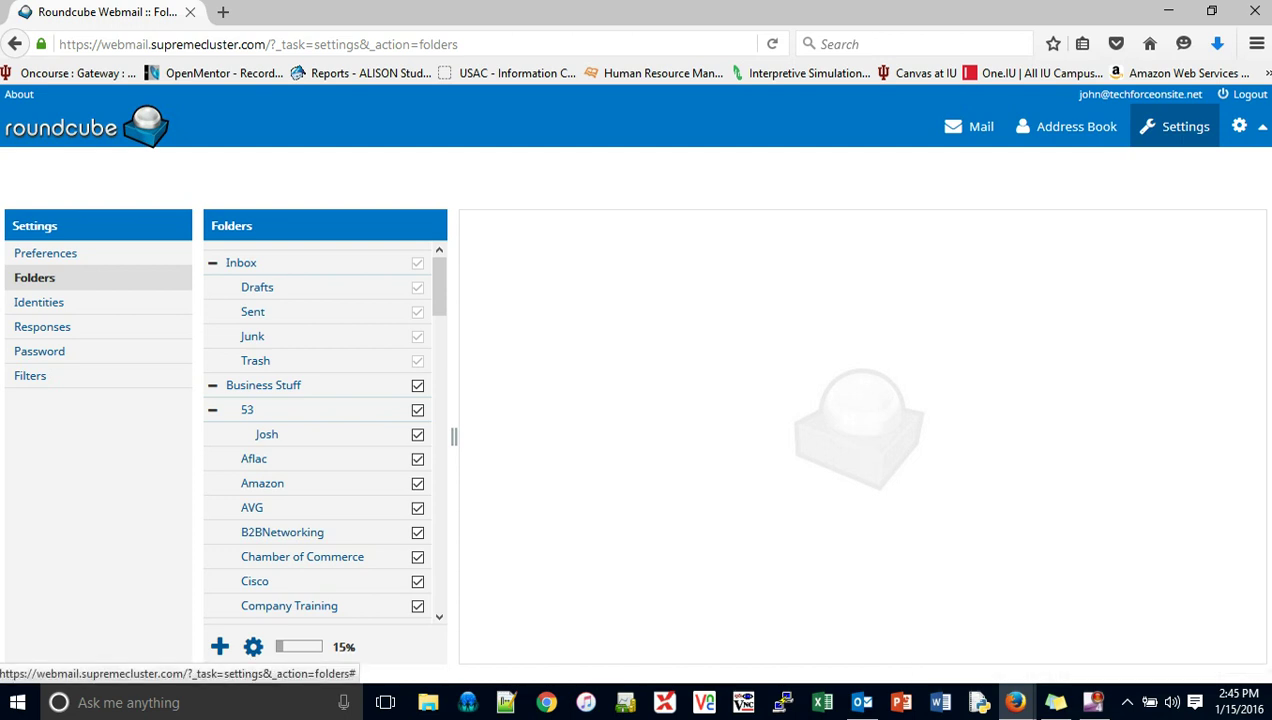
Step: Create a folder named Test with Food and Meals as its parent folder, and save it
click(220, 647)
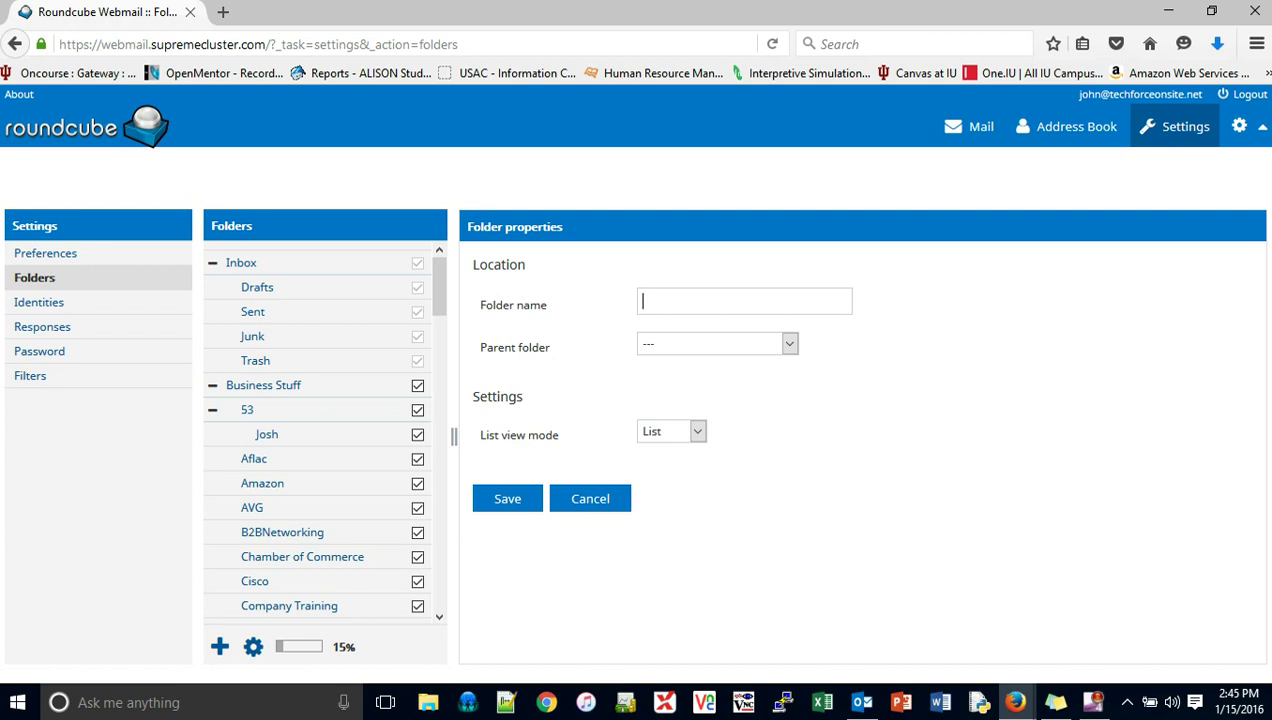
text(Test)
key(Tab)
key(alt+Down)
key(Down)
key(Down)
key(Down)
key(Down)
key(Down)
key(Down)
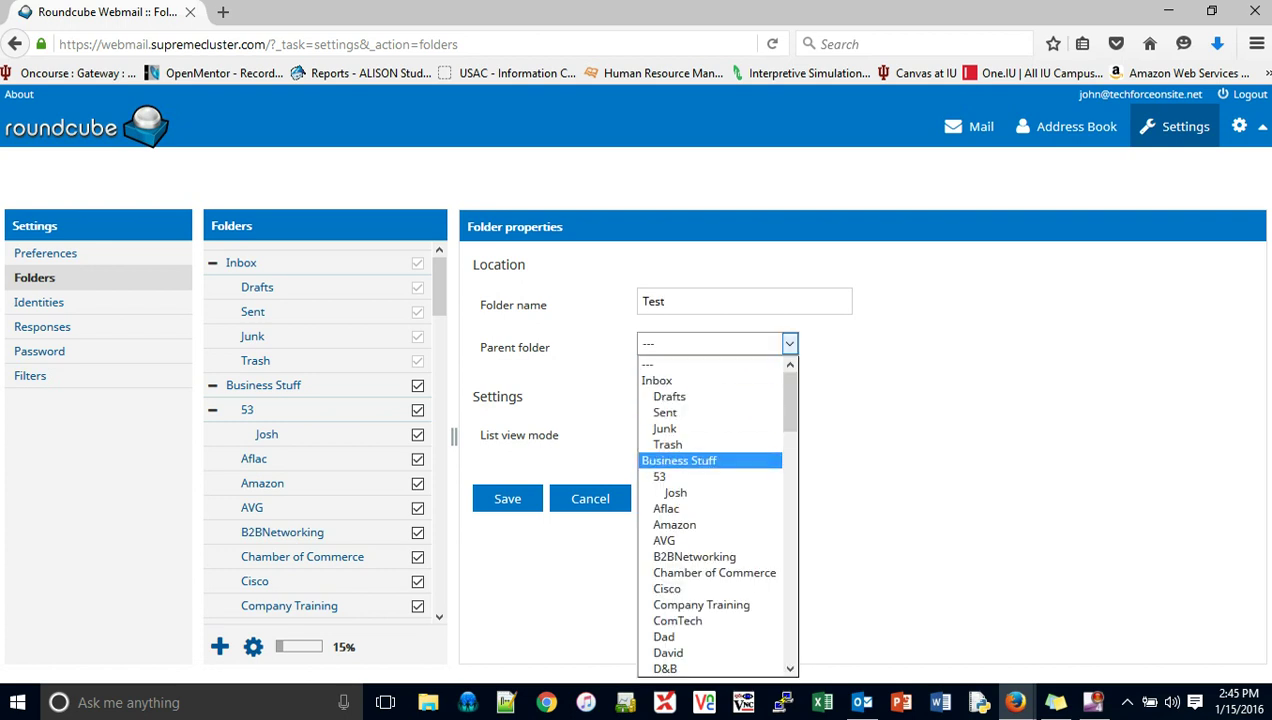
key(Down)
key(Down)
key(Up)
key(Up)
key(Up)
key(Up)
key(Up)
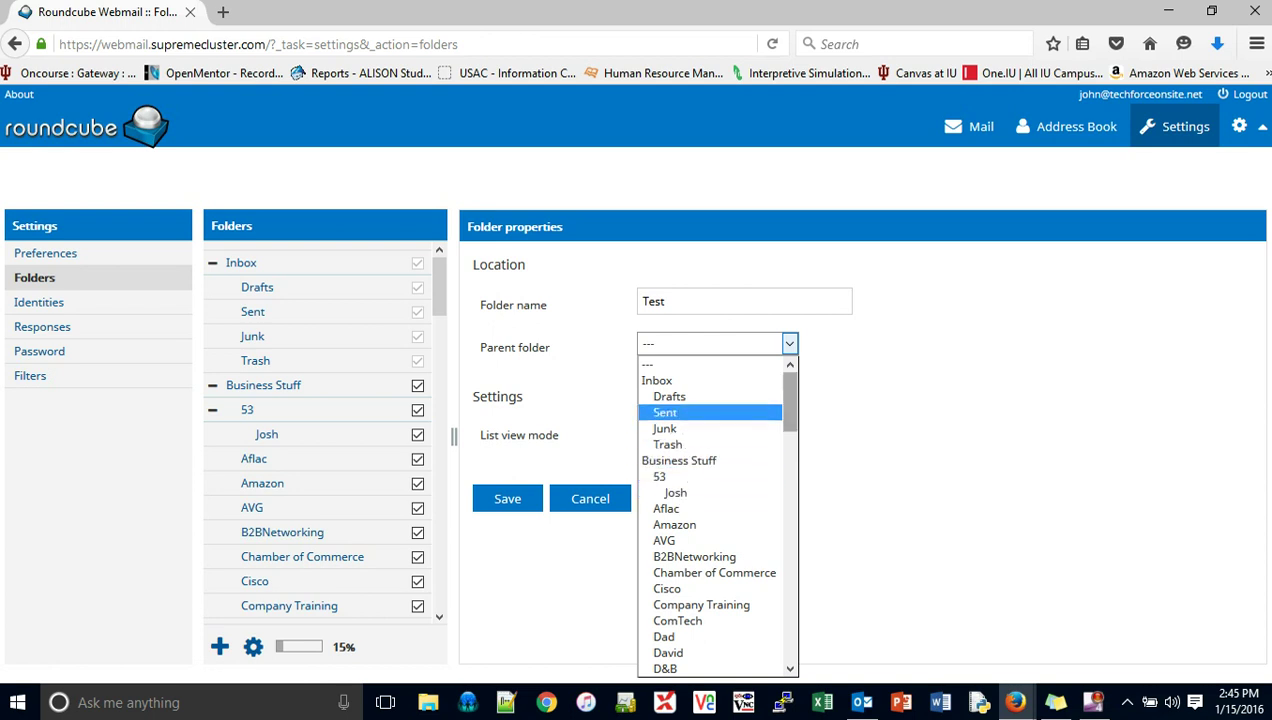
scroll(717, 515, down, 5)
scroll(717, 515, down, 7)
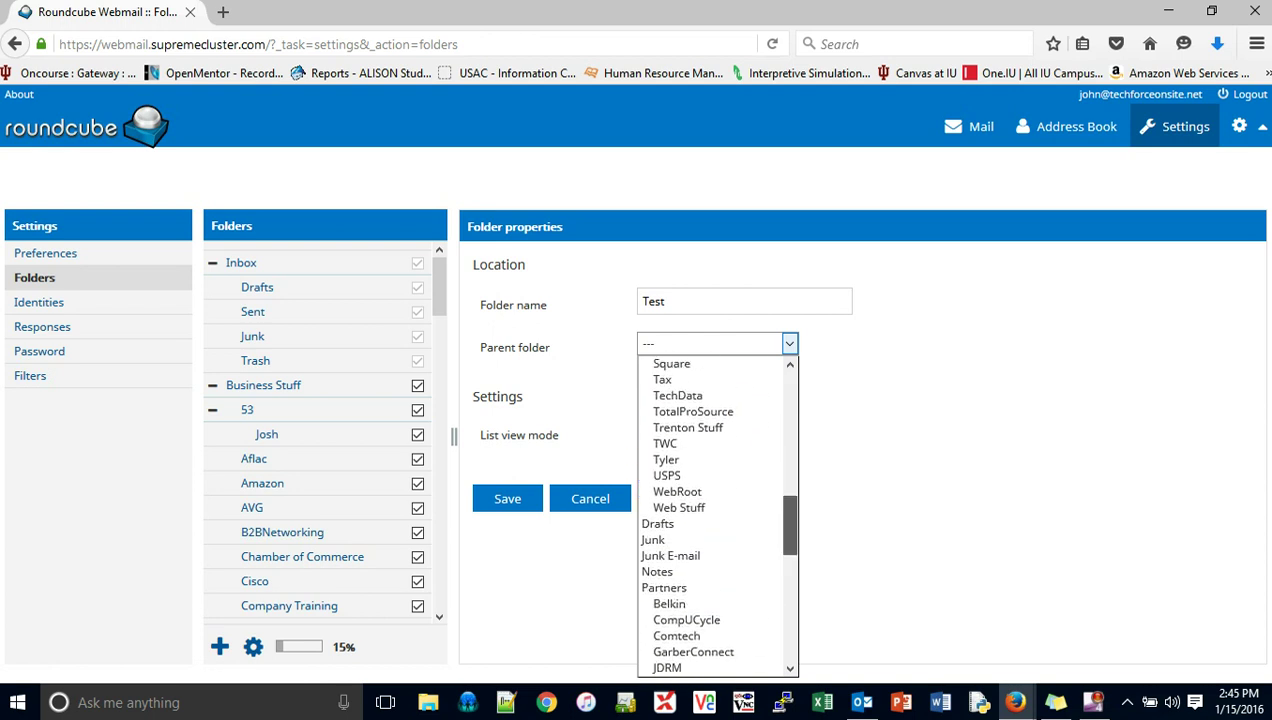
scroll(717, 515, up, 3)
scroll(717, 515, up, 8)
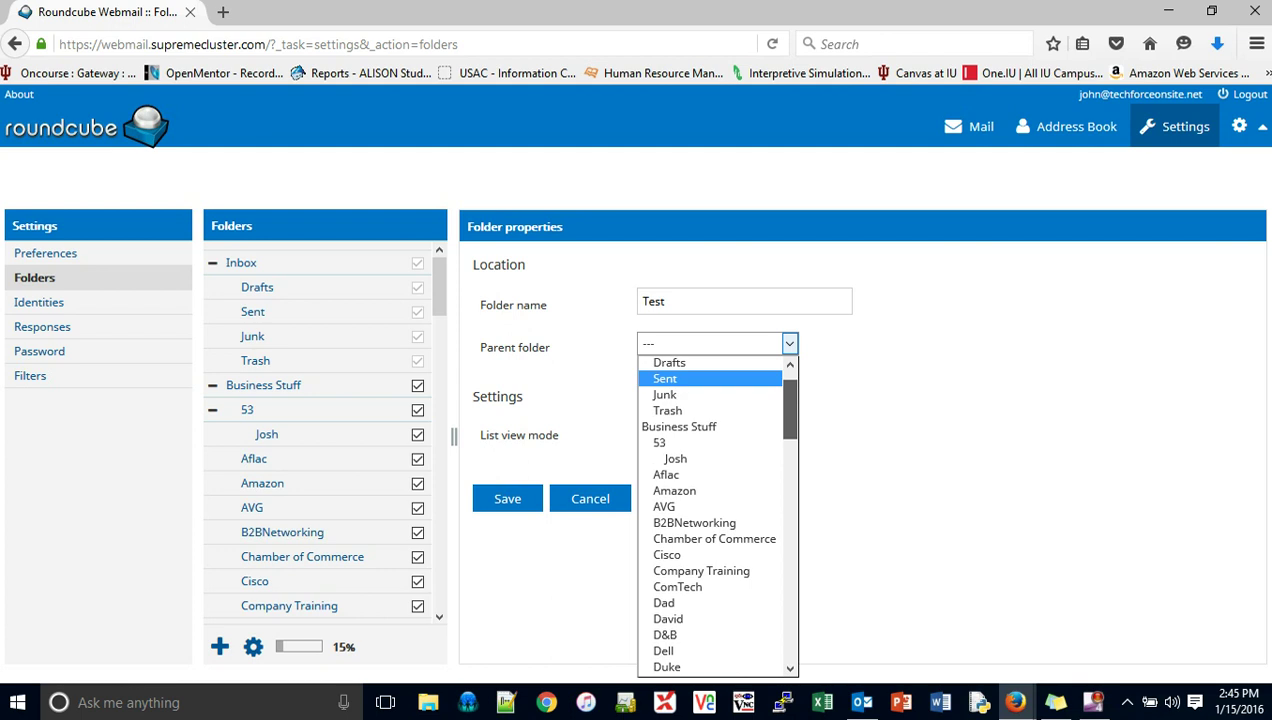
scroll(717, 515, down, 5)
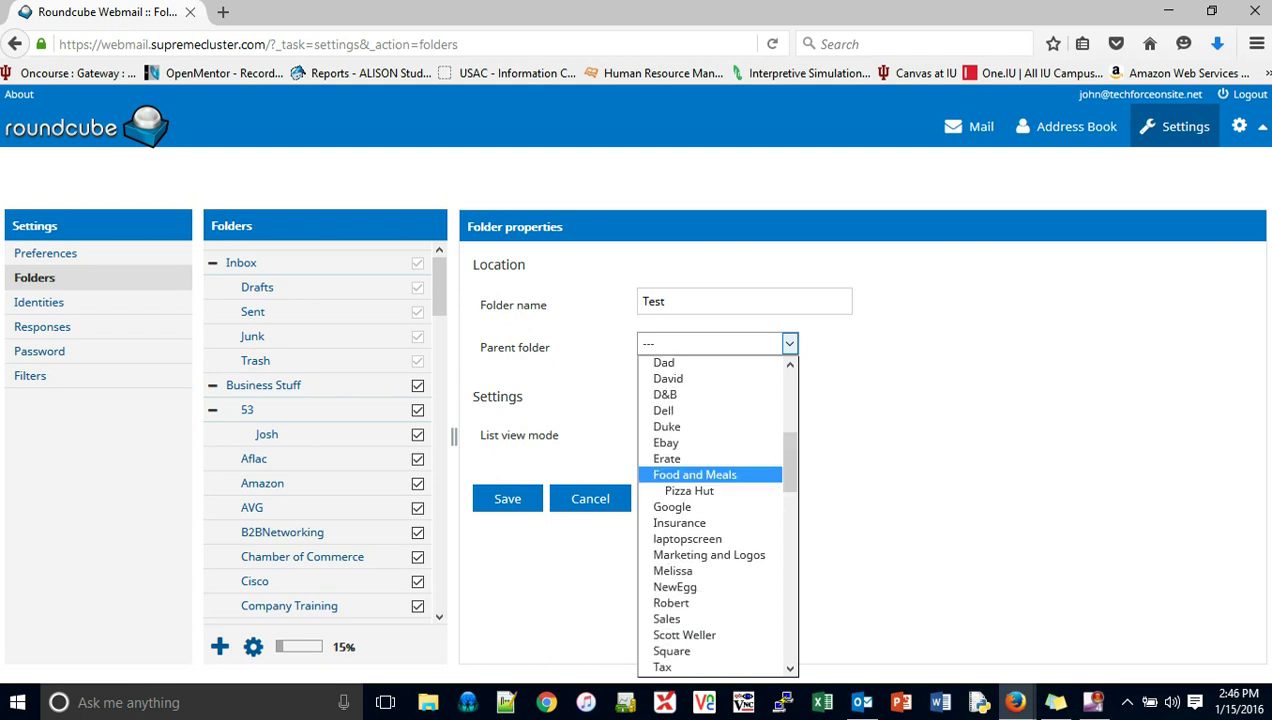
click(695, 474)
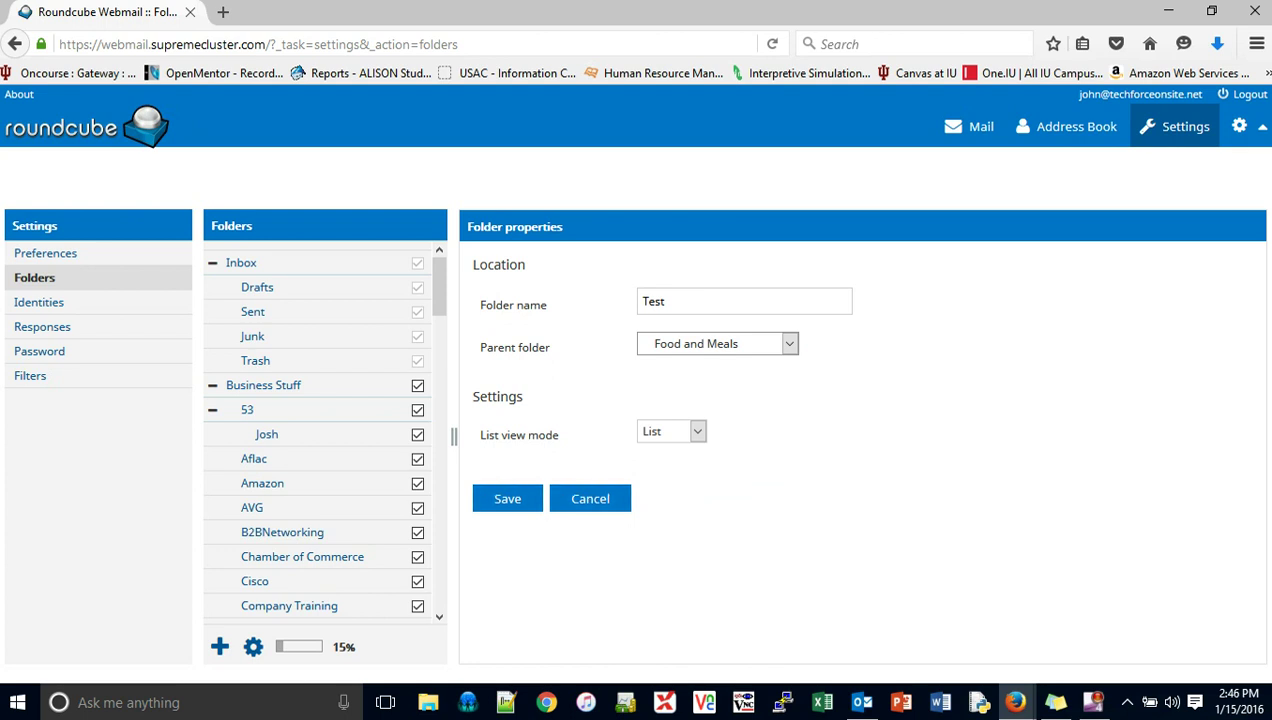
click(507, 498)
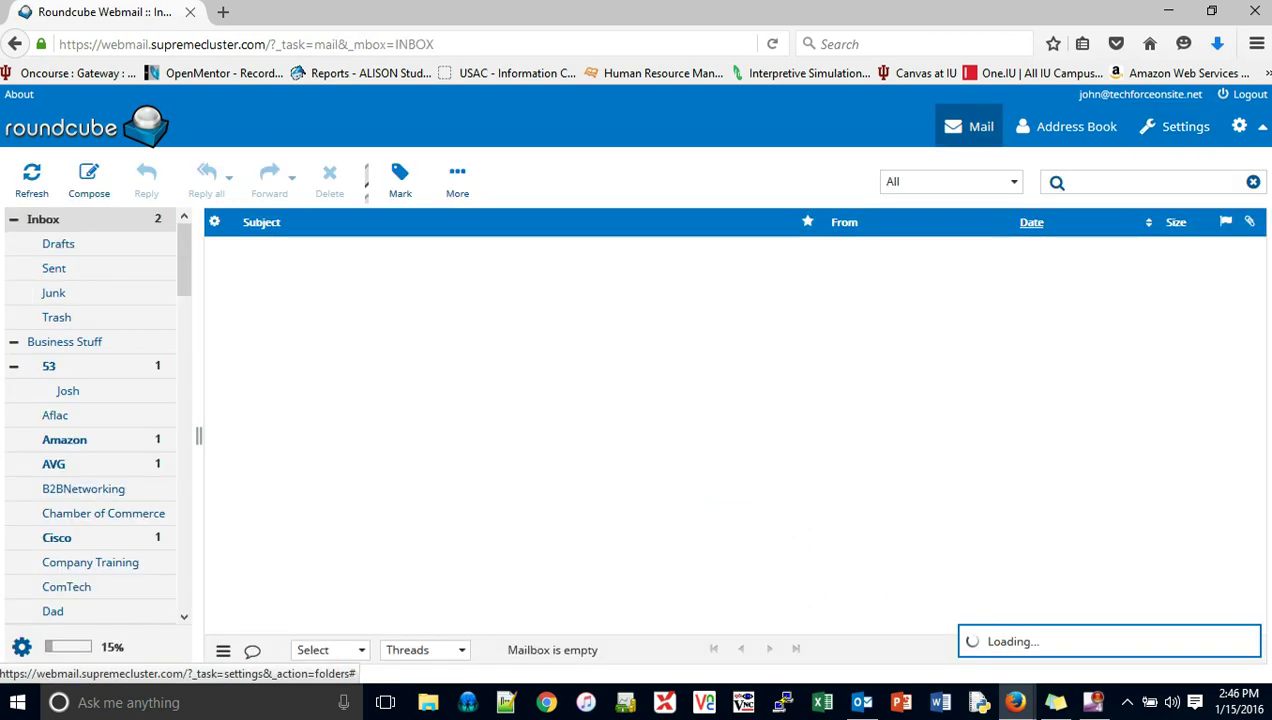
Step: Drag the Stale Ticket Alert email from the Inbox into Test, then open Test to verify
scroll(84, 490, down, 6)
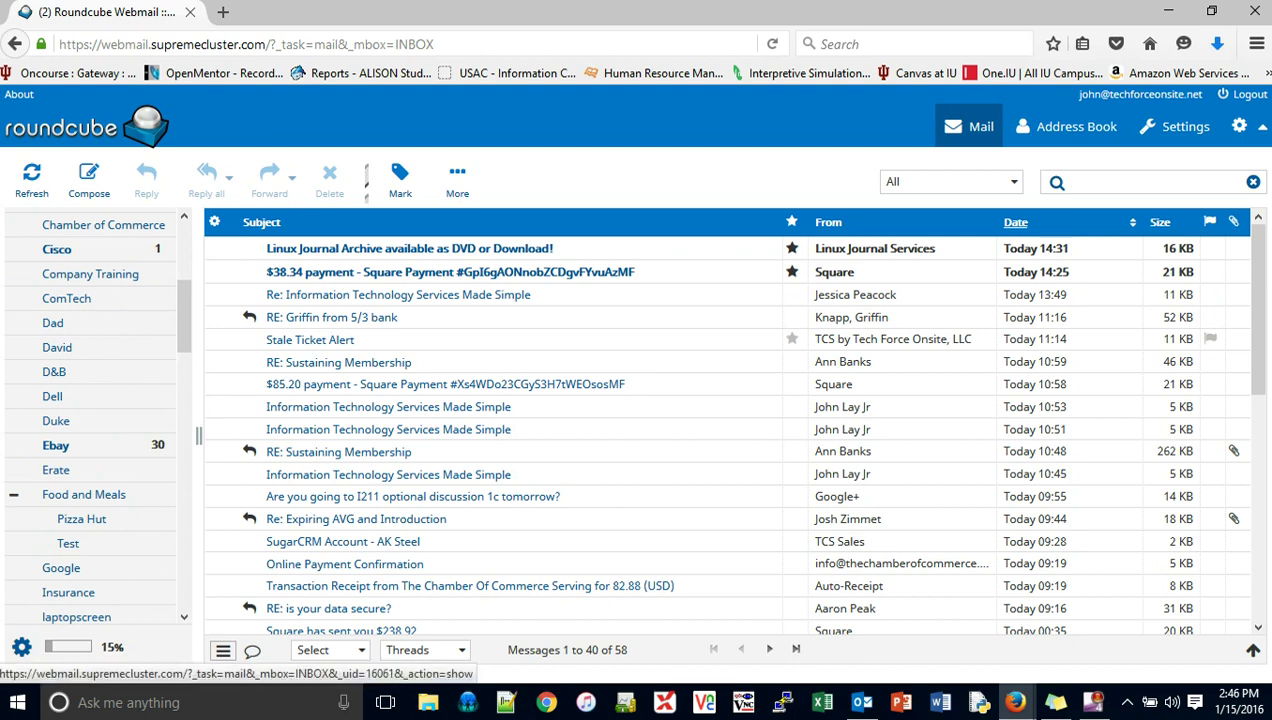
click(375, 340)
drag(376, 344, 83, 542)
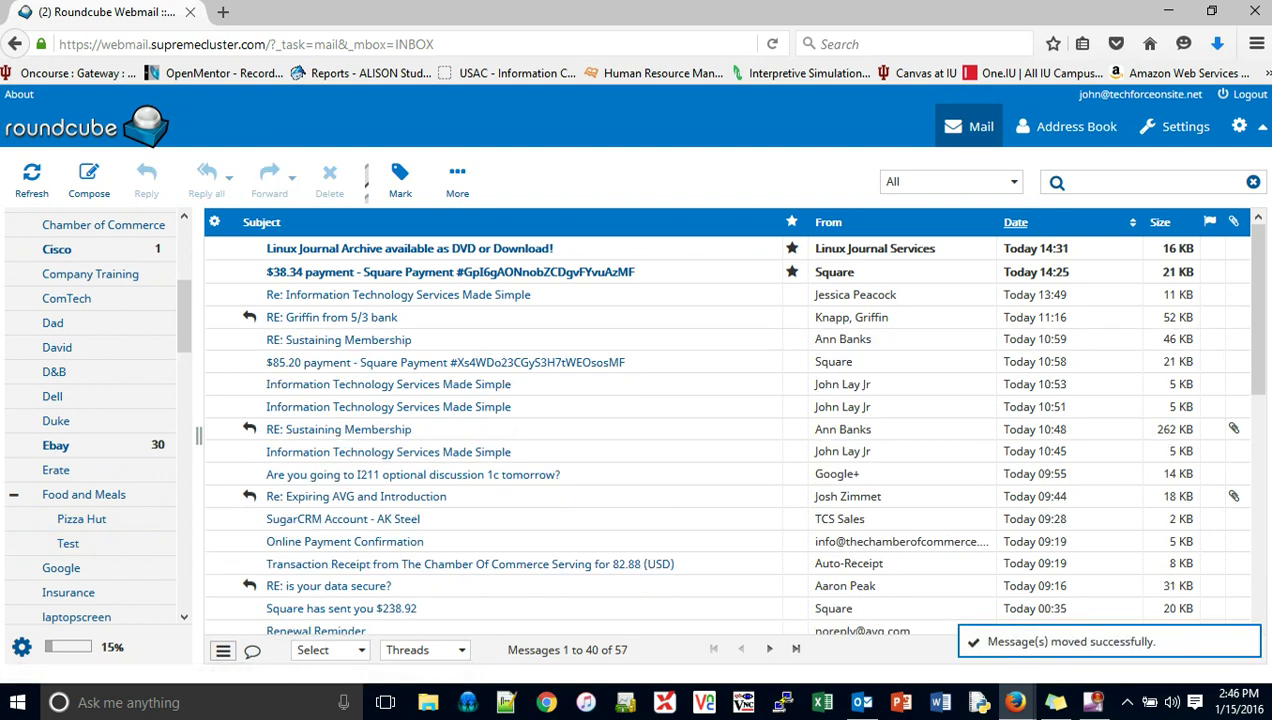
click(68, 543)
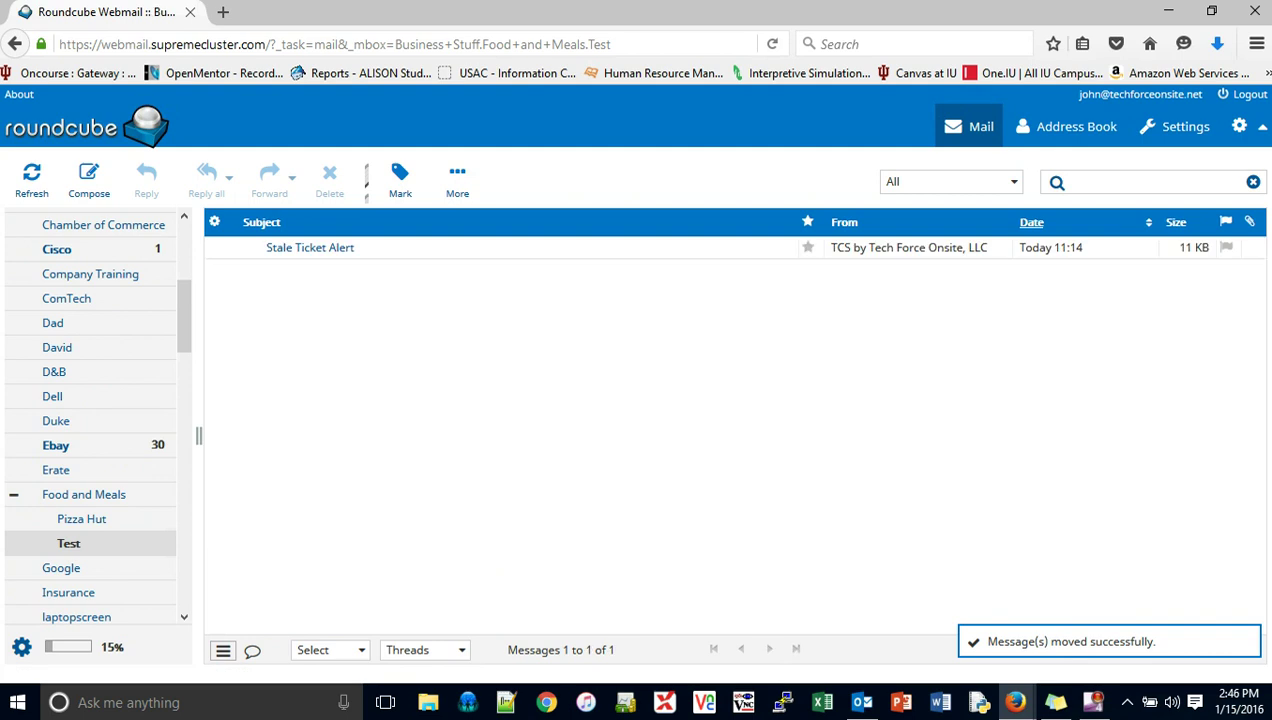